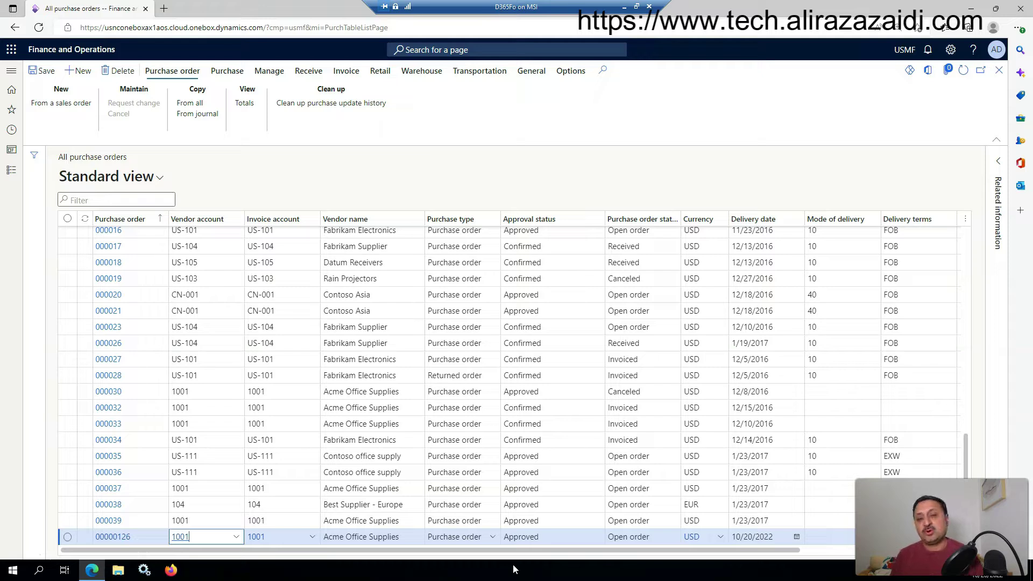
Open the navigation pane to reach the Procurement and sourcing menu.
left_click(11, 171)
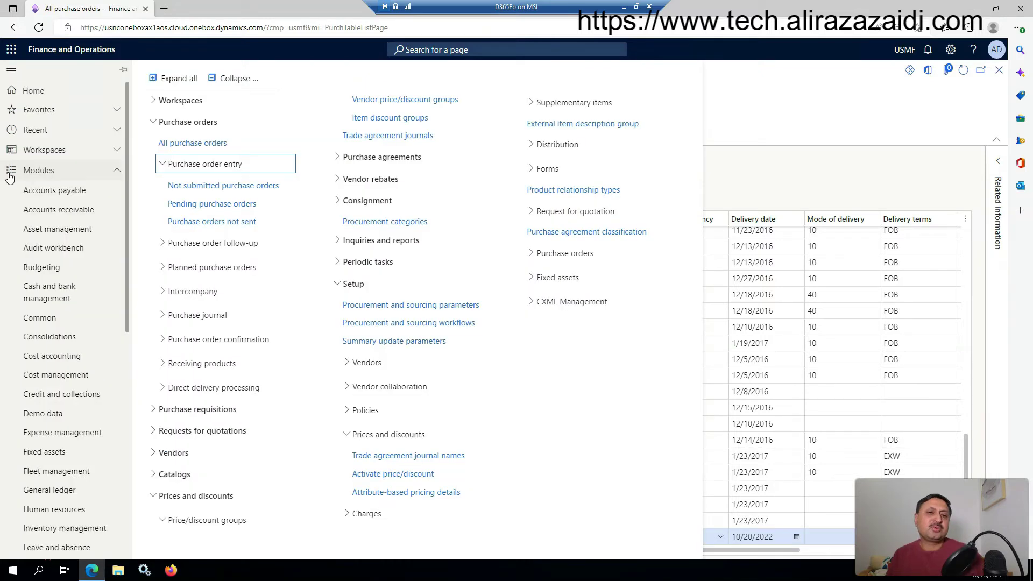
Open Setup > Prices and discounts > Activate price/discount to review the vendor item price toggles.
left_click(408, 479)
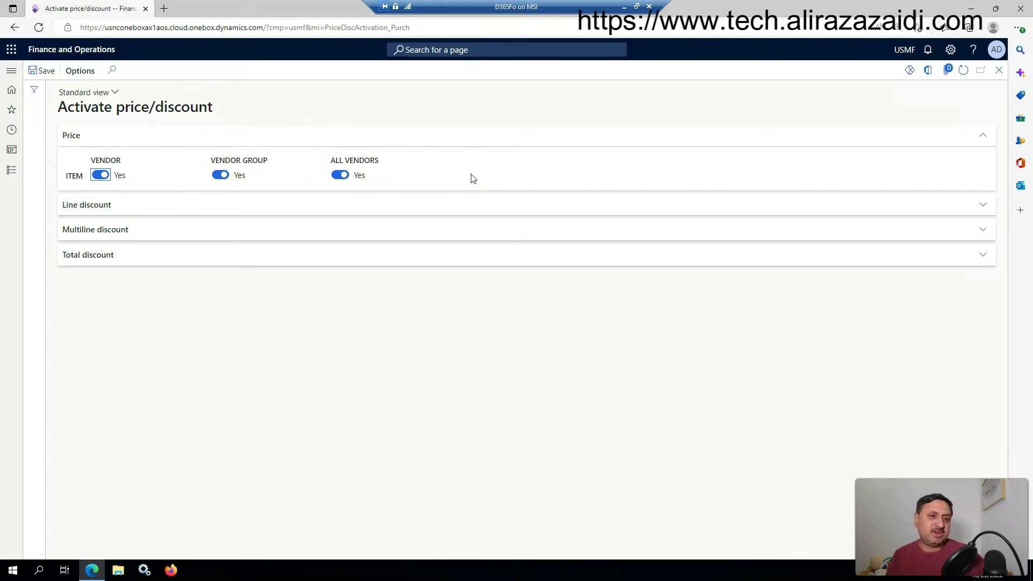
left_click(6, 170)
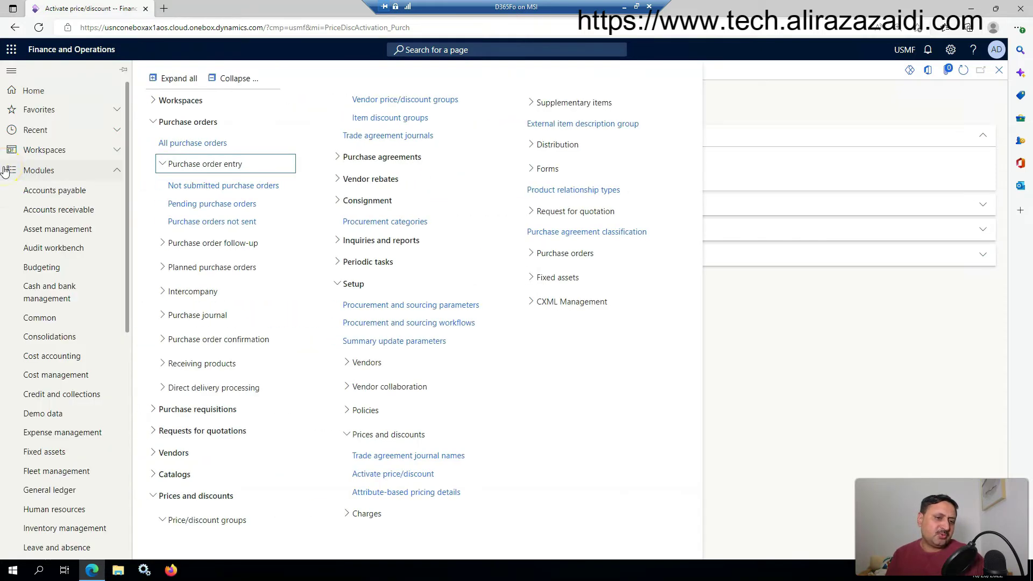
scroll(32, 334, "down", 5)
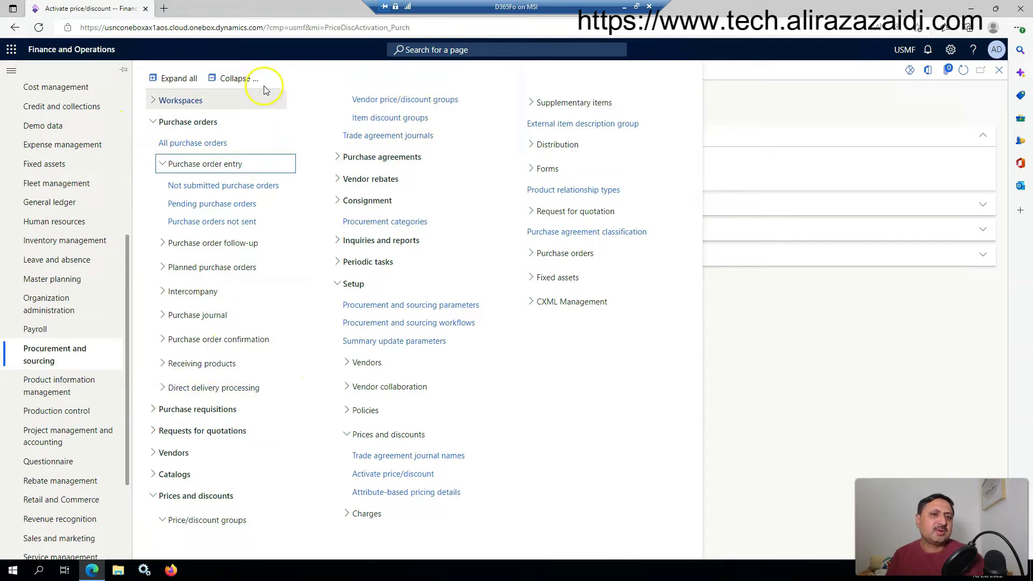
left_click(237, 78)
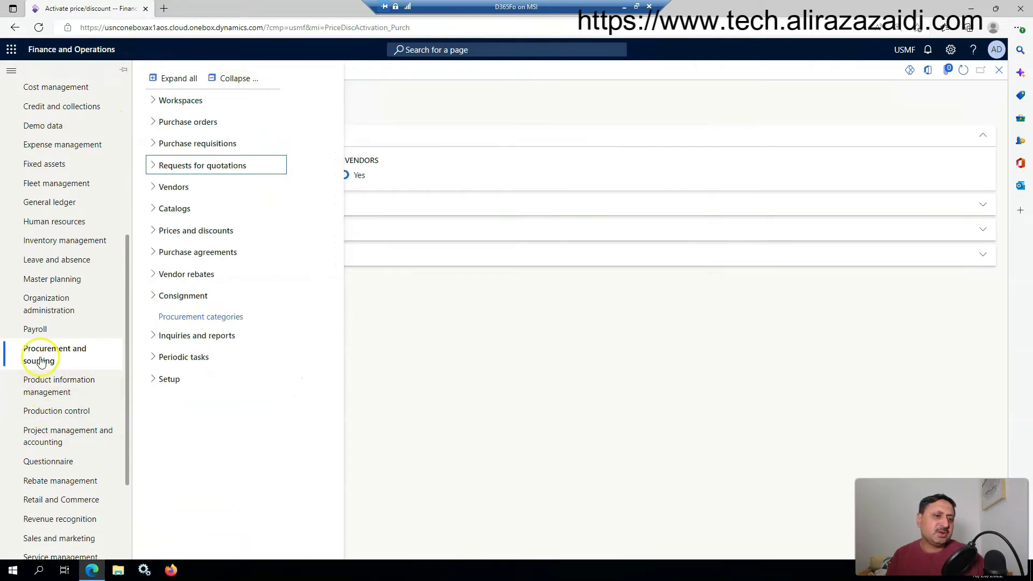
scroll(48, 382, "down", 3)
scroll(54, 392, "up", 3)
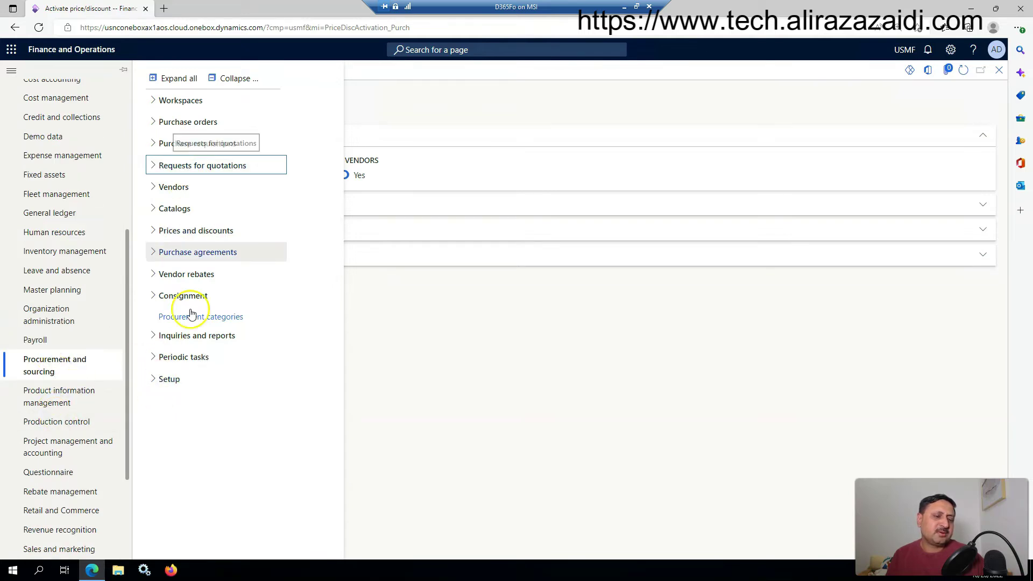
left_click(175, 380)
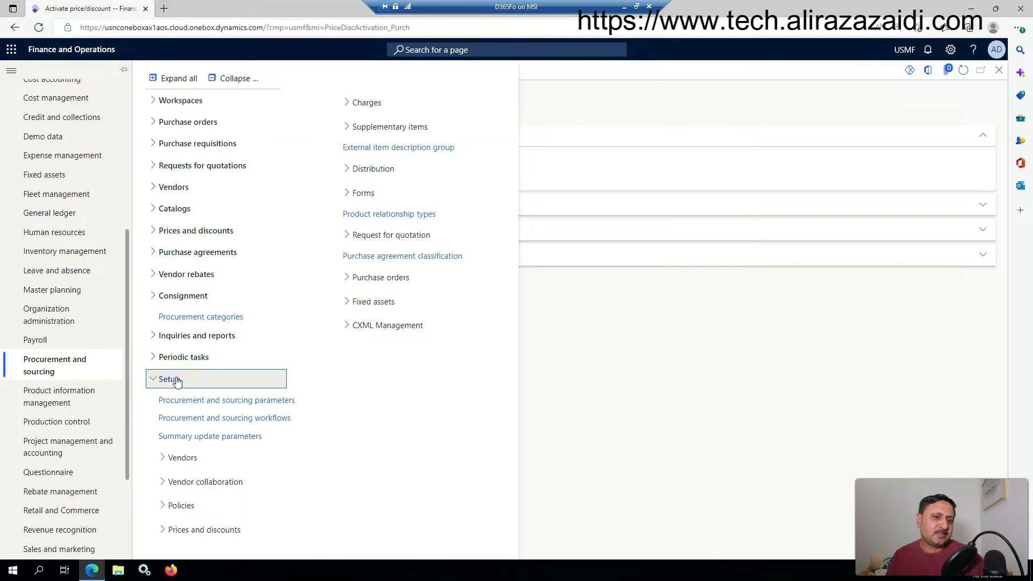
left_click(219, 531)
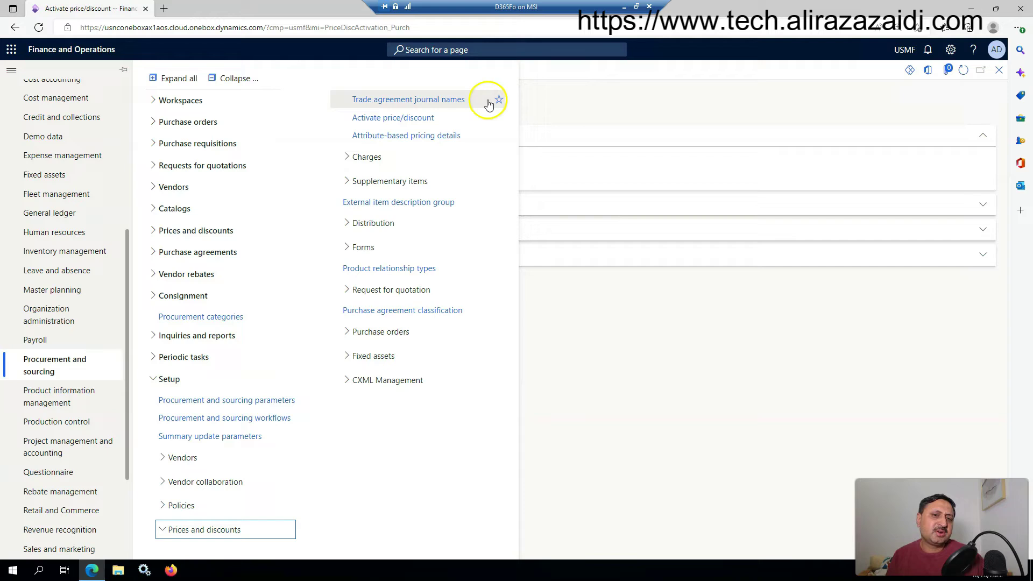
left_click(392, 119)
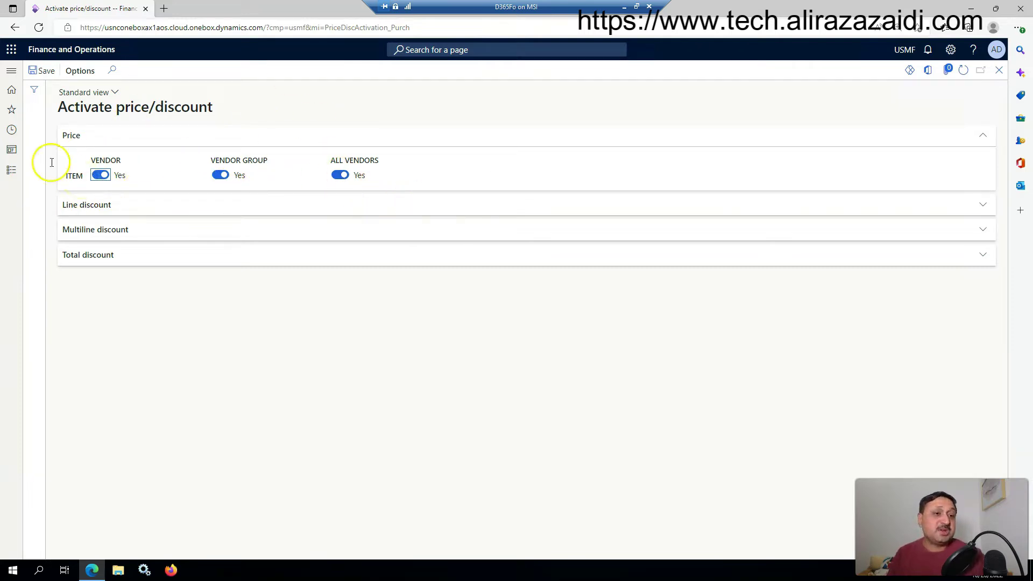
Open Purchase orders > All purchase orders from the Procurement and sourcing menu.
left_click(12, 170)
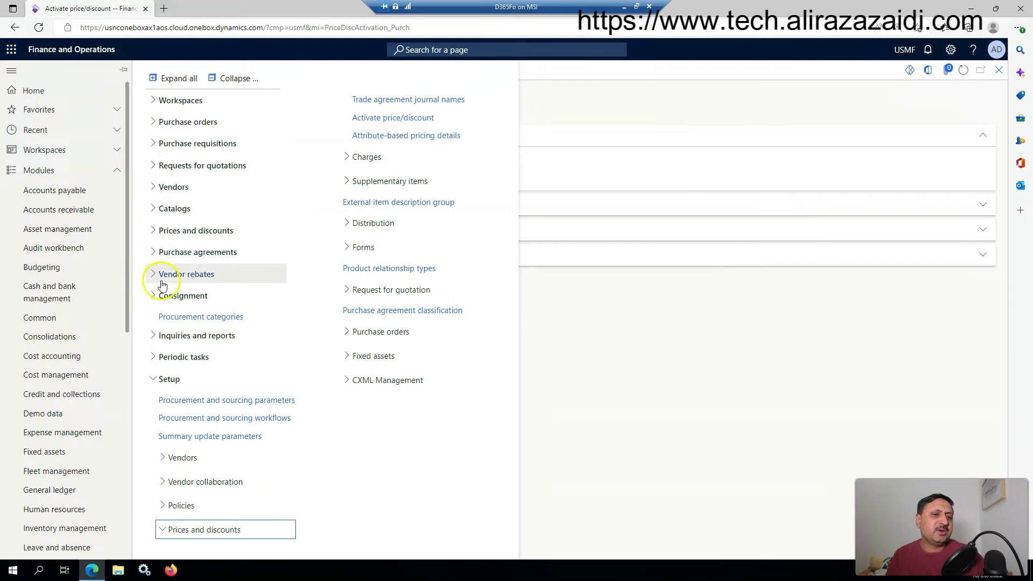
left_click(56, 442)
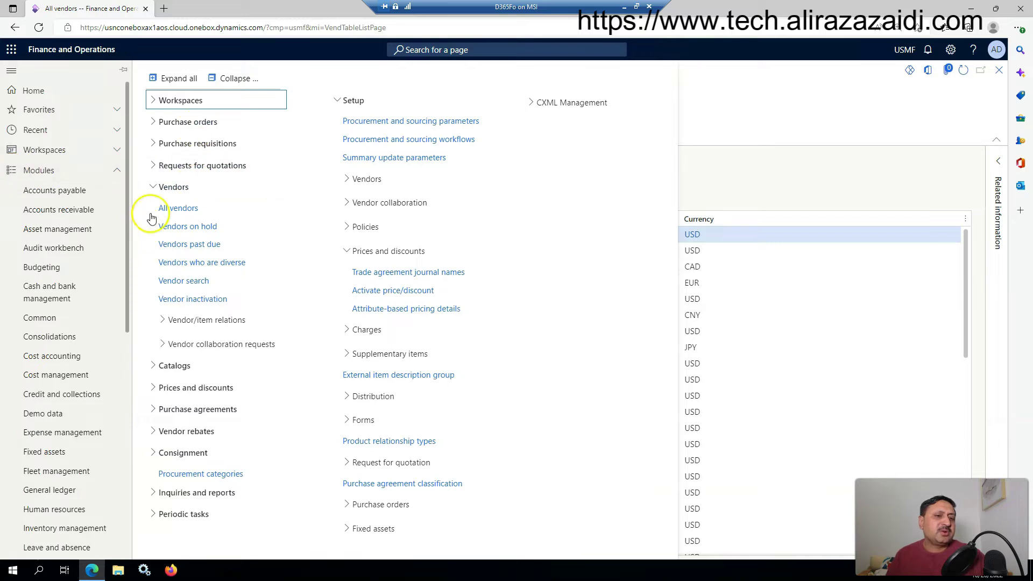
left_click(151, 188)
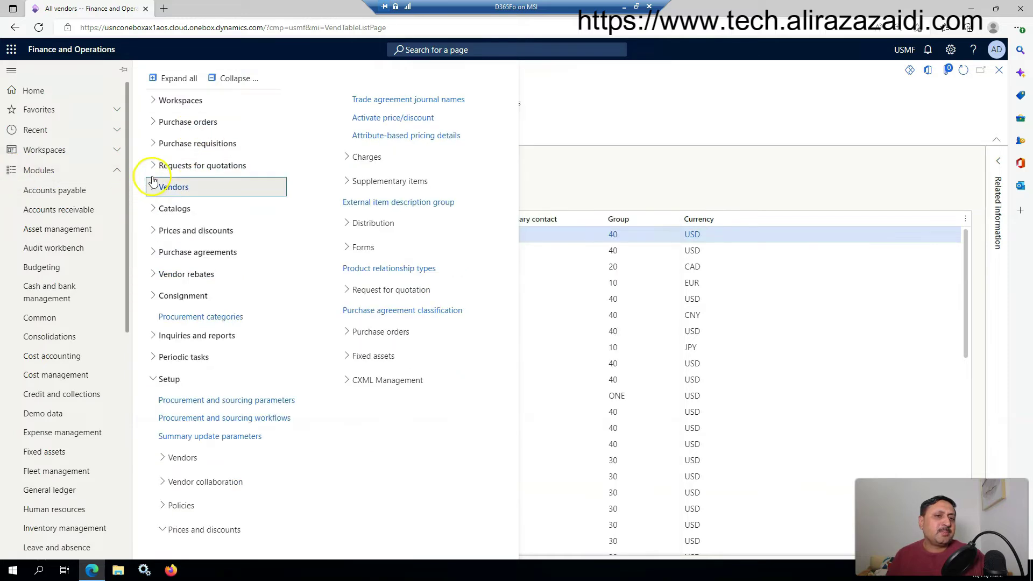
left_click(151, 121)
left_click(191, 141)
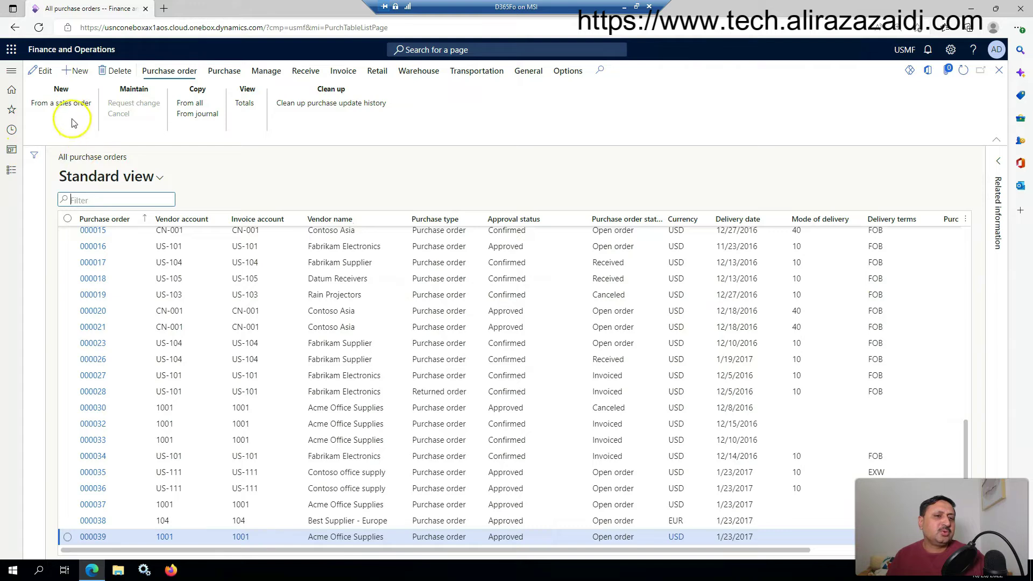
Create a new purchase order for vendor 1002, Lande Packaging Supplies.
left_click(77, 70)
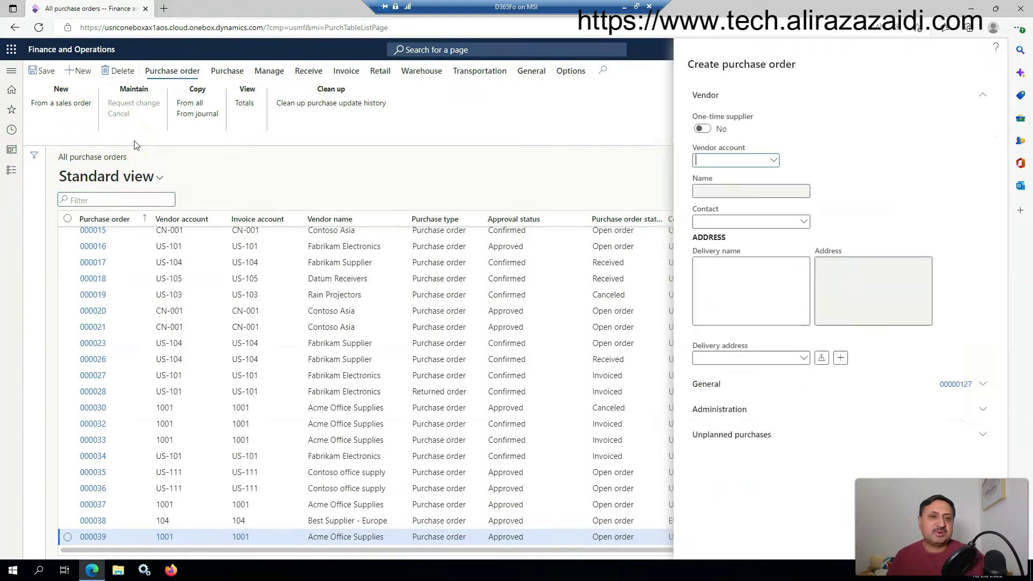
left_click(773, 159)
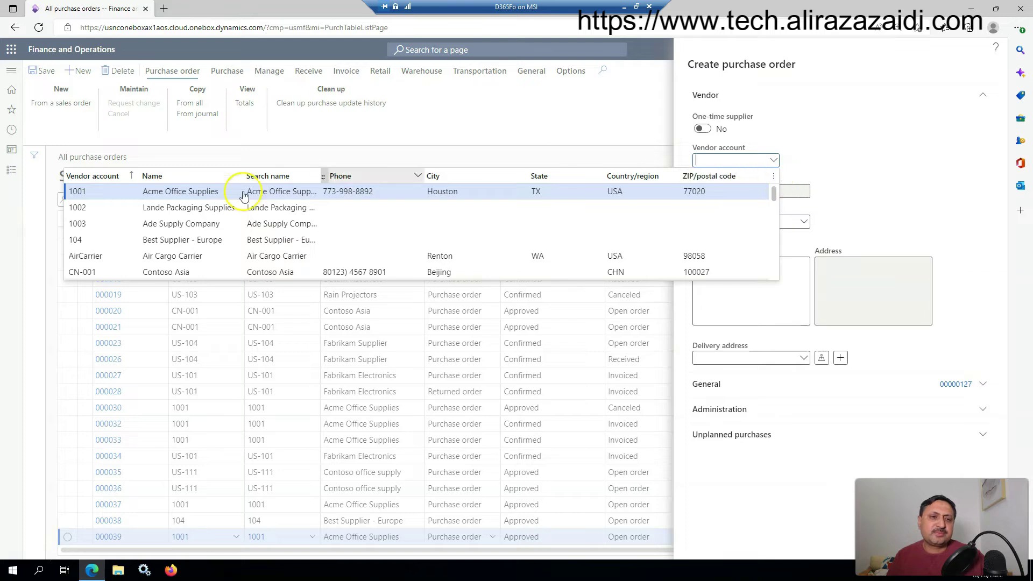
left_click(138, 209)
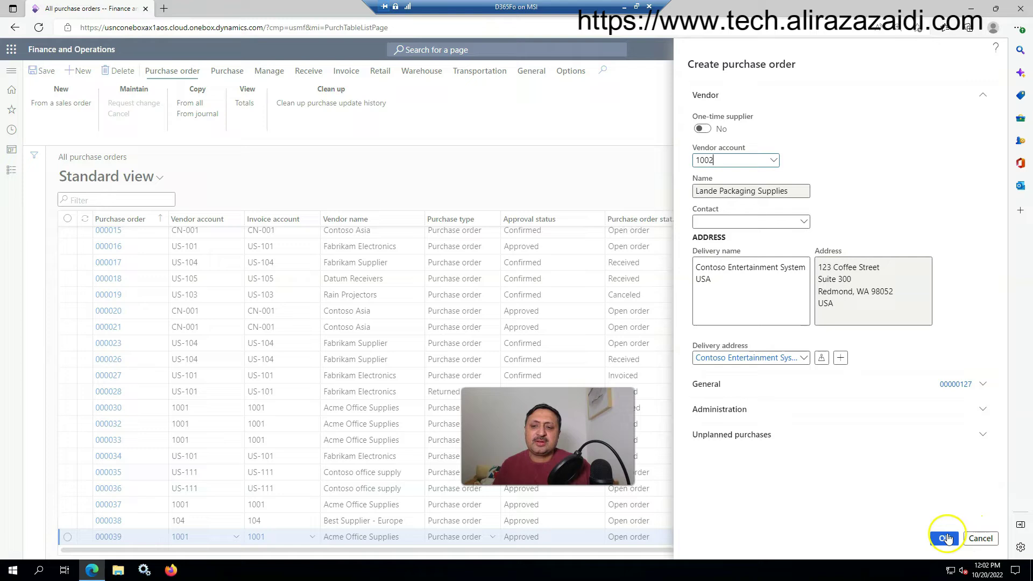
left_click(944, 538)
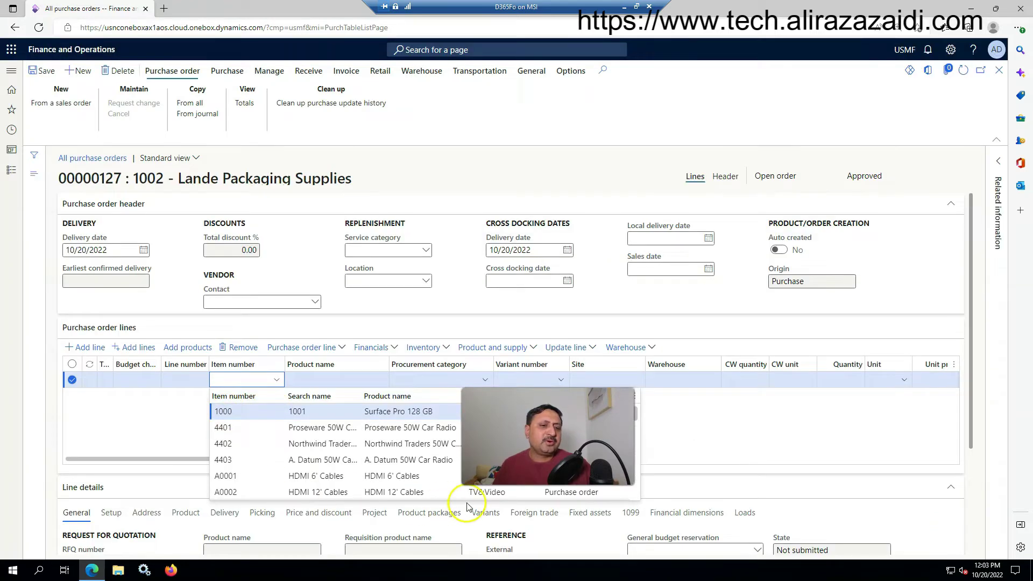
Add item 1000 (Surface Pro 128 GB) to the first line, priced at 899.00.
key("Return")
left_click_drag(606, 474, 688, 475)
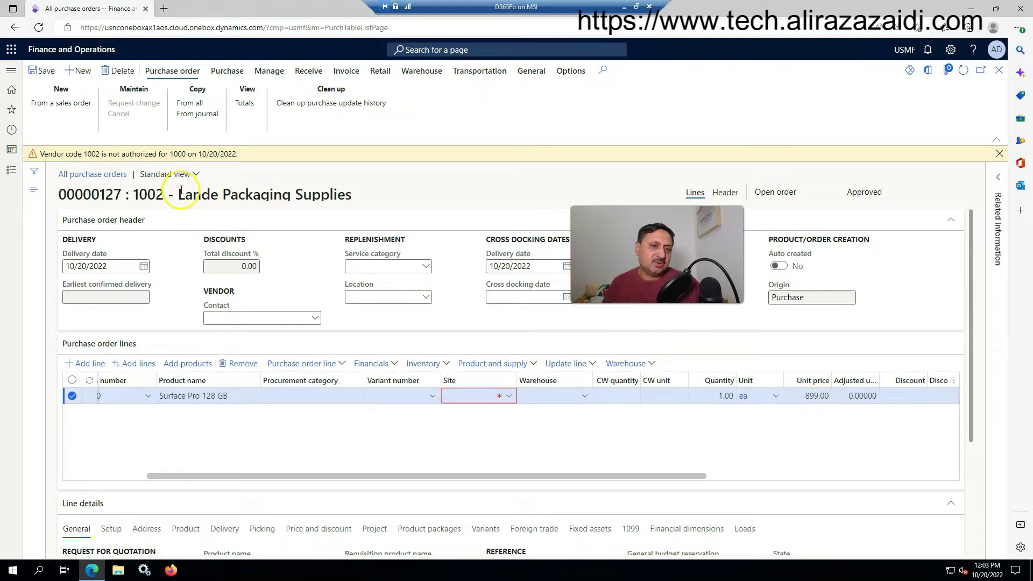
left_click(166, 174)
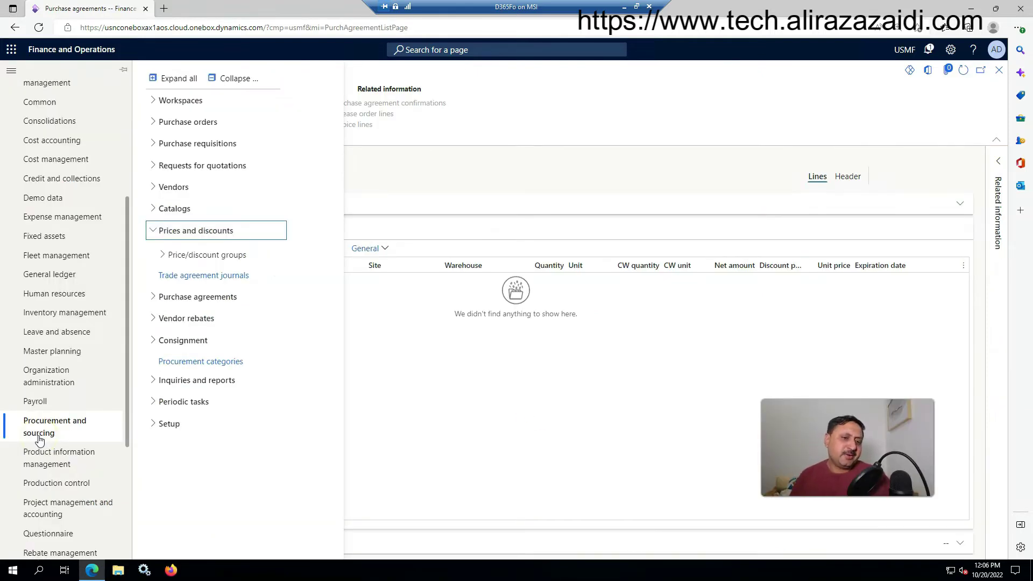
Go to Prices and discounts > Trade agreement journals.
left_click(47, 426)
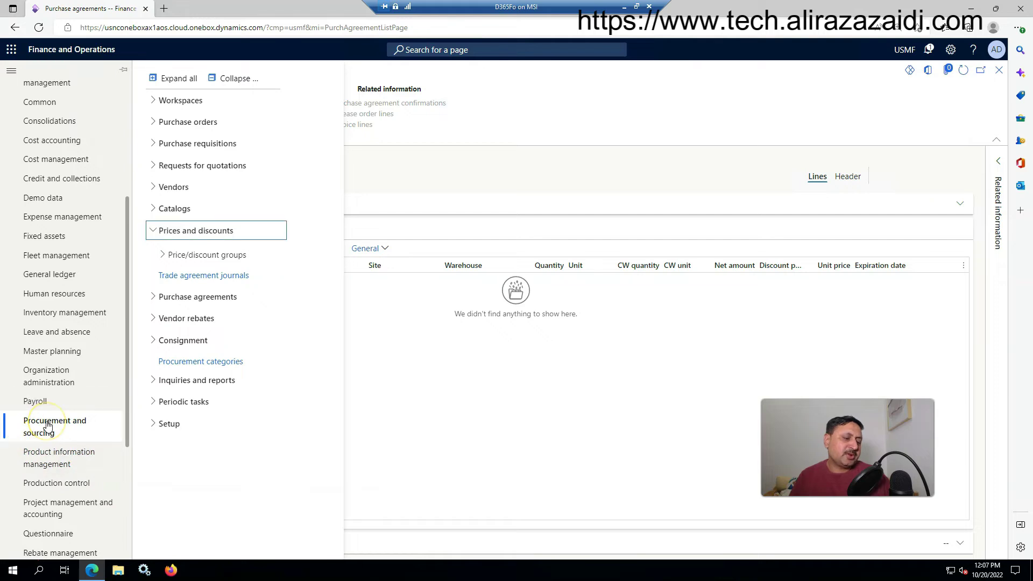
left_click(228, 256)
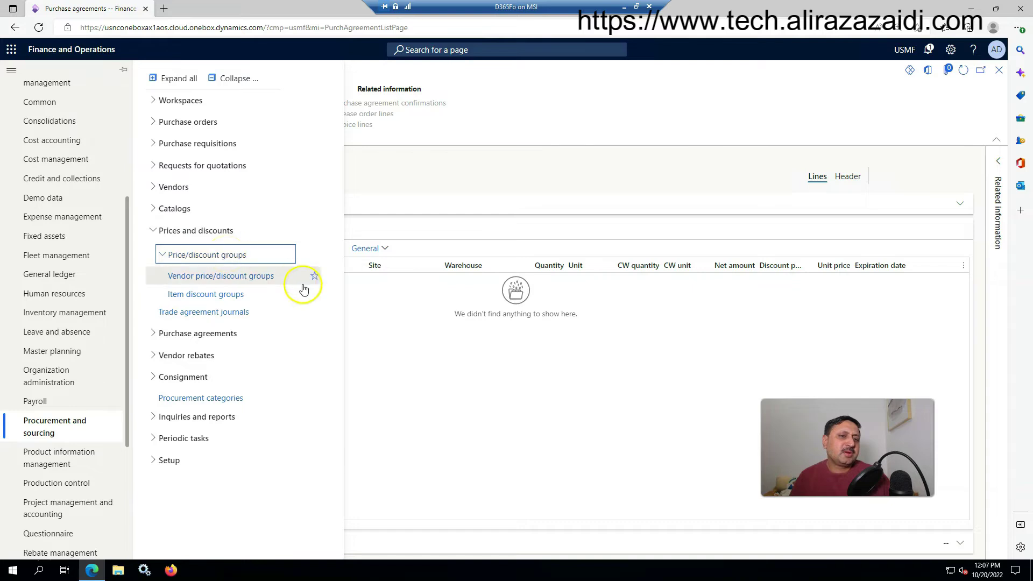
left_click(203, 318)
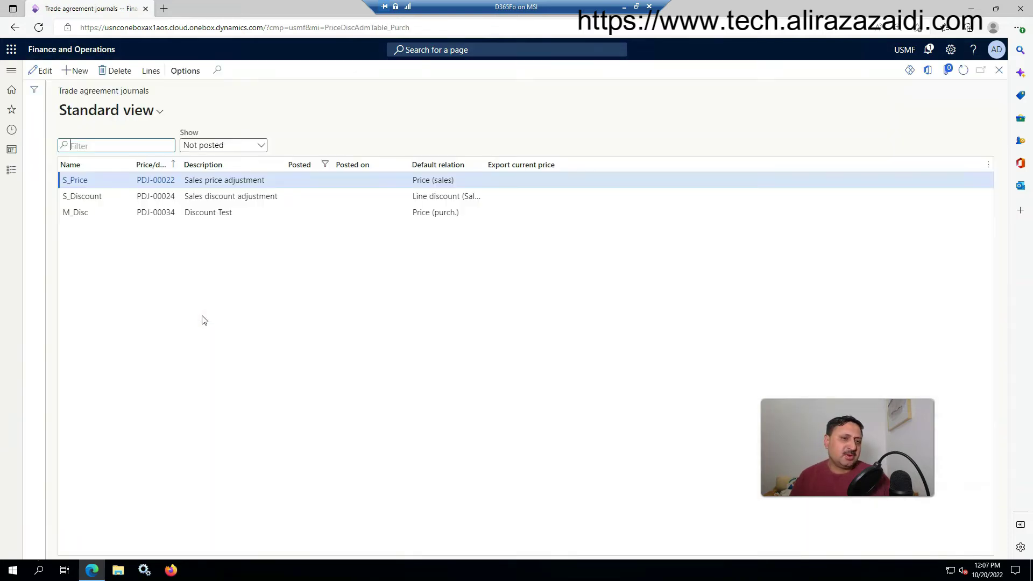
Create a new journal named Pric (Price adjustment journal) and open its lines.
left_click(78, 71)
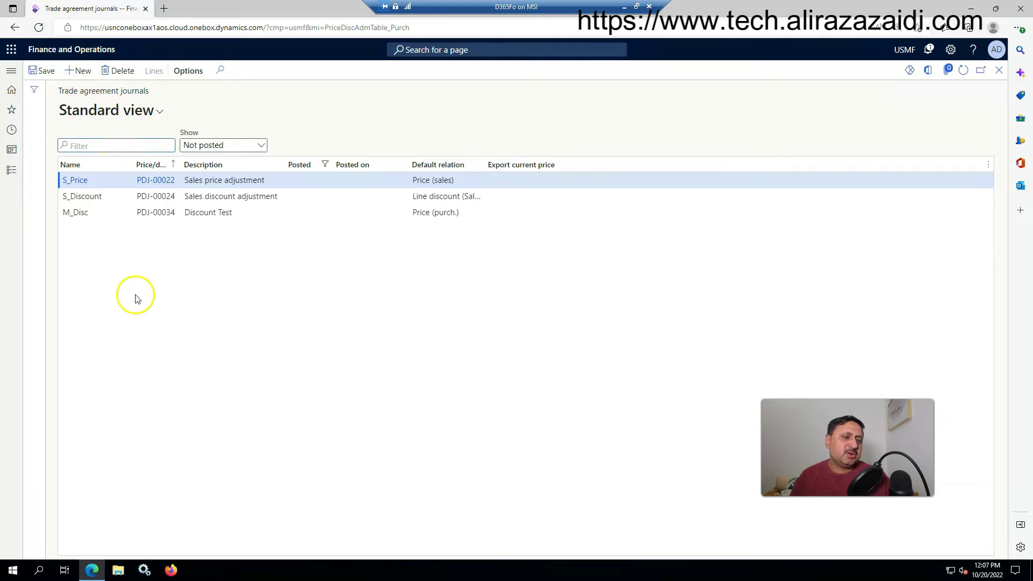
left_click(141, 180)
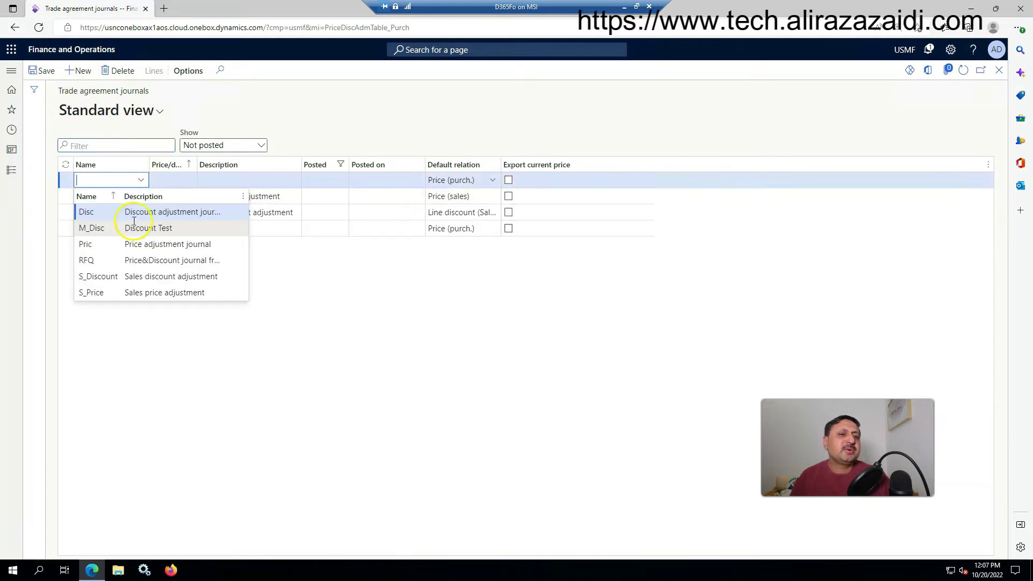
left_click(98, 247)
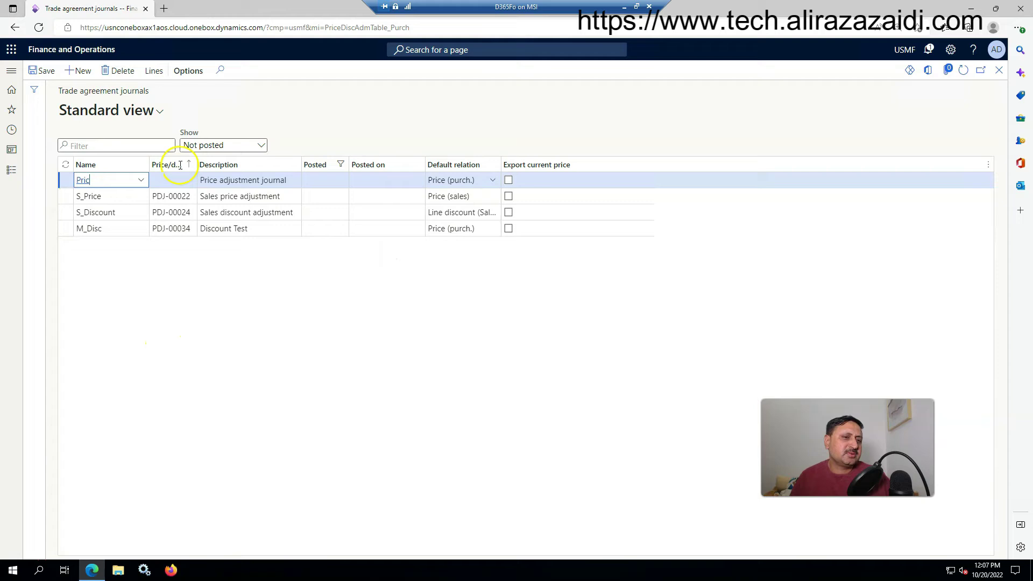
left_click(205, 353)
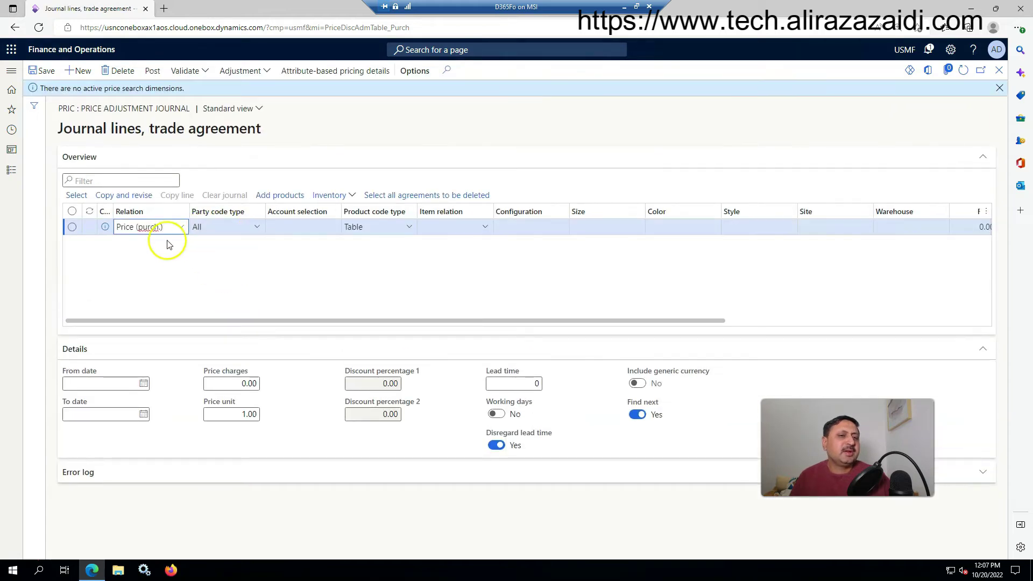
Set the line's party code type to Table with vendor account 1002.
left_click(257, 226)
left_click(217, 252)
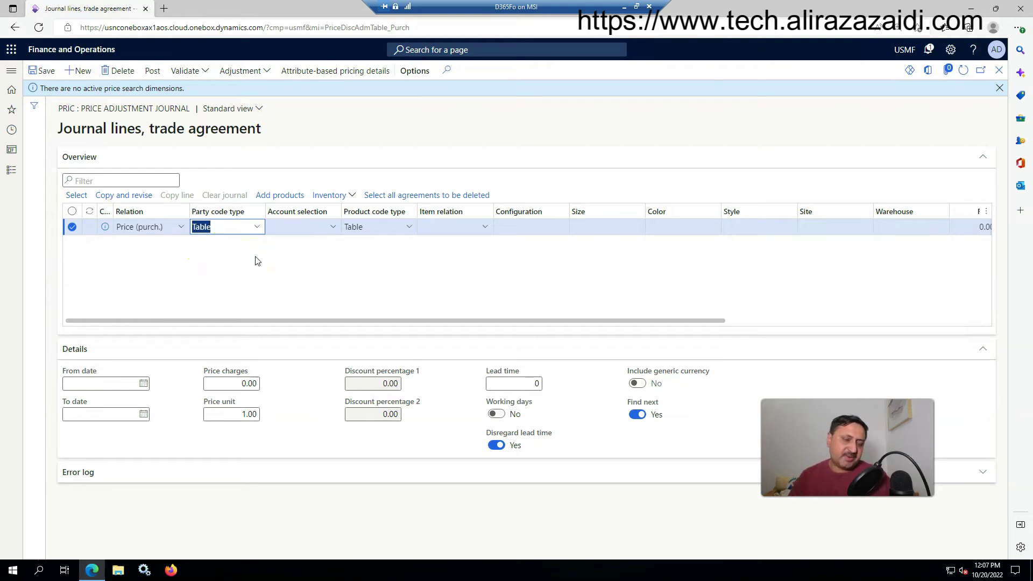
left_click(256, 226)
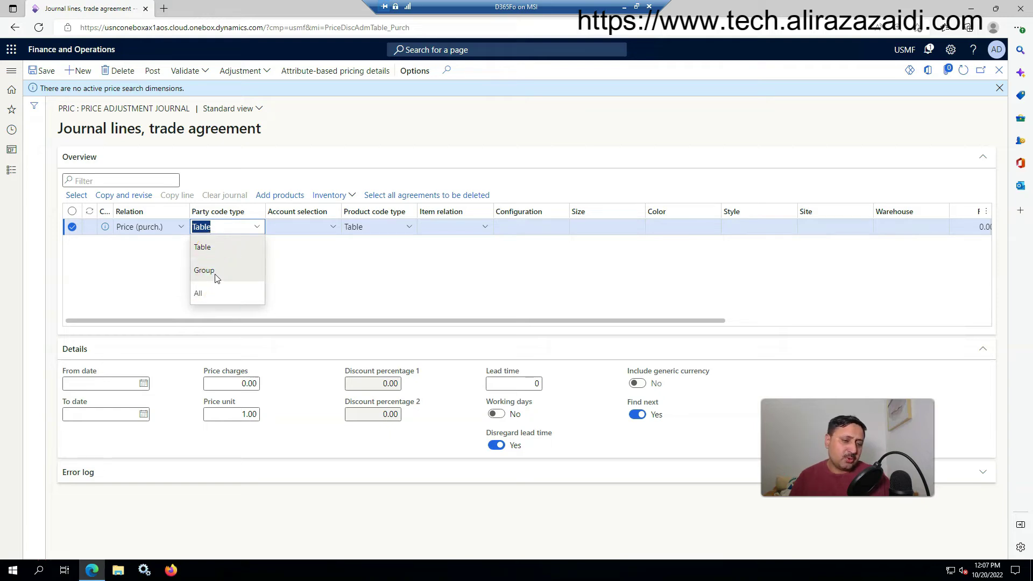
left_click(211, 304)
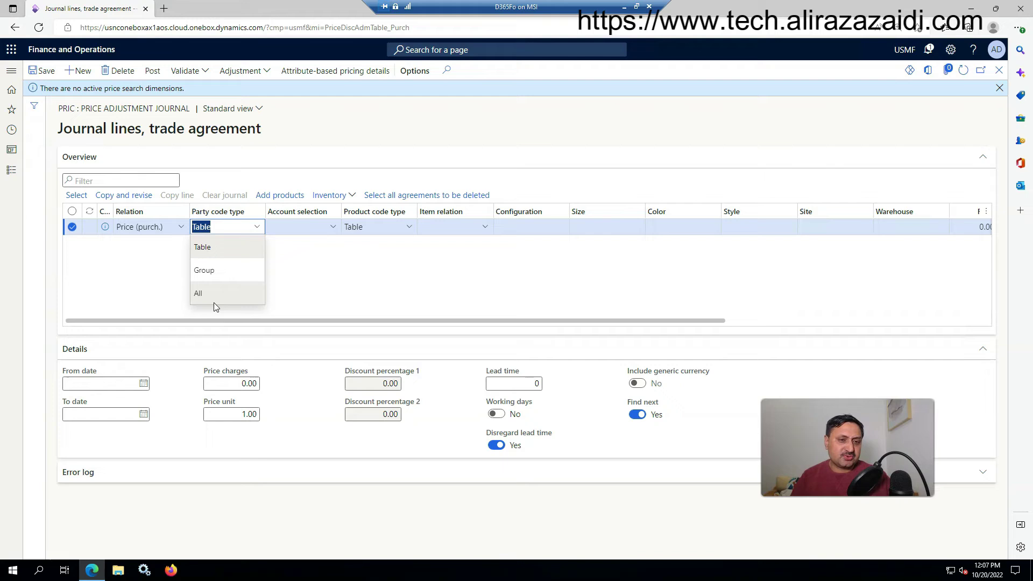
left_click(217, 252)
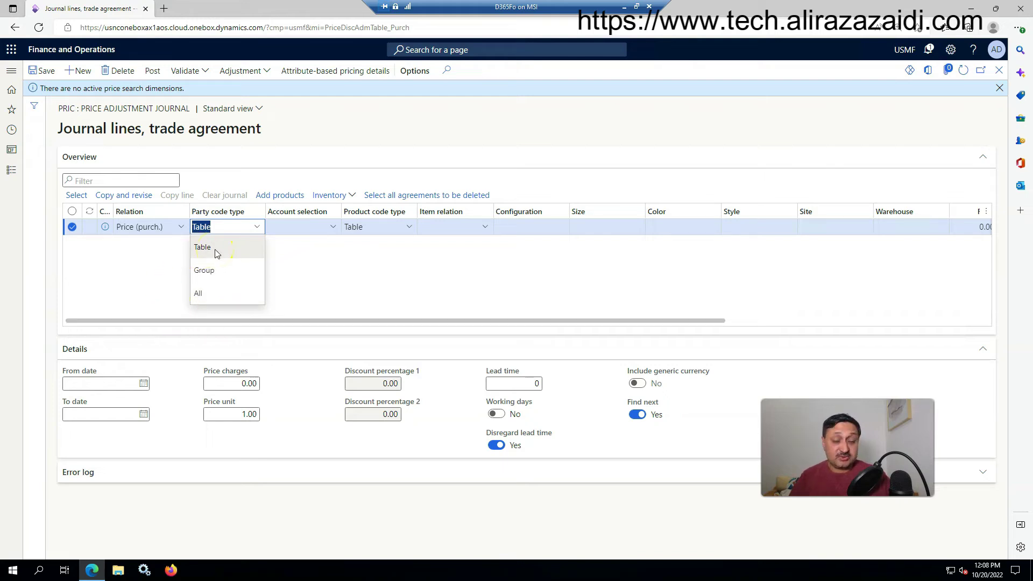
left_click(310, 260)
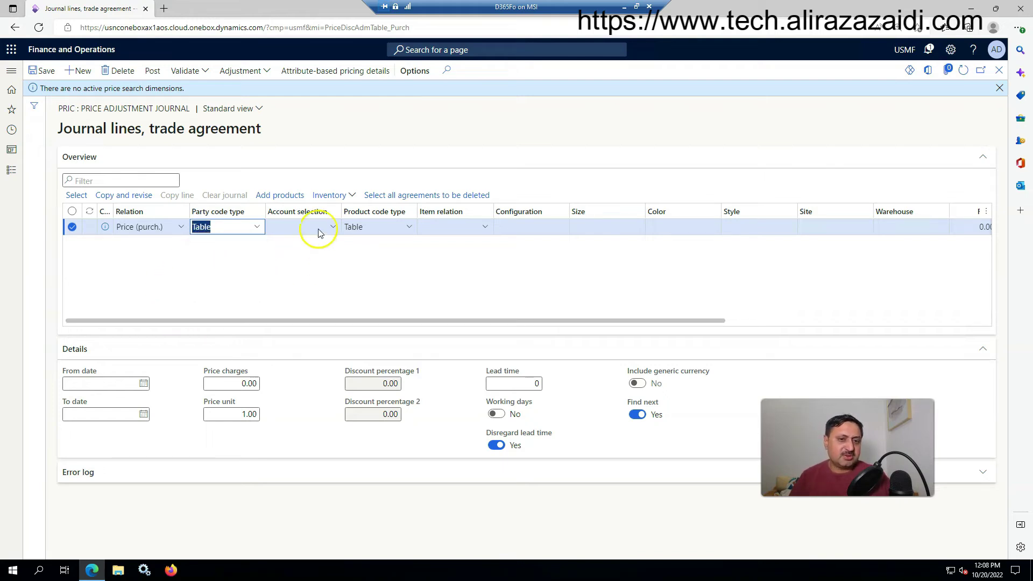
left_click(333, 226)
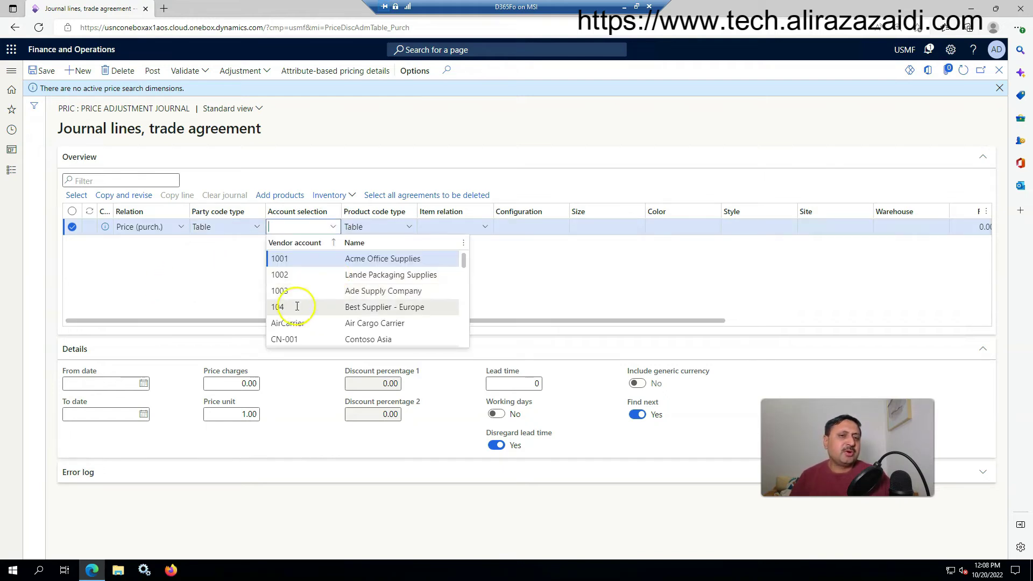
left_click(281, 277)
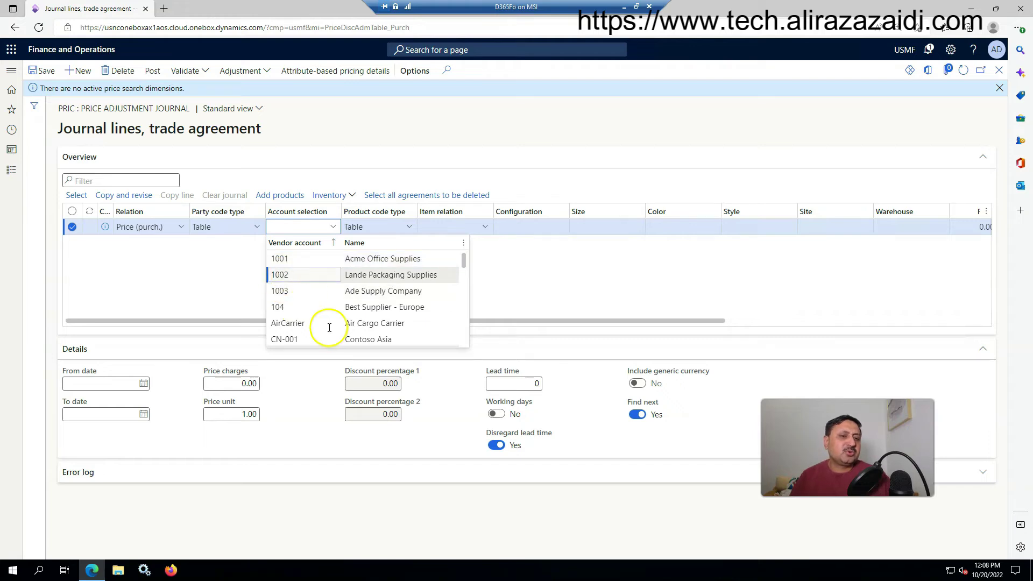
key("Return")
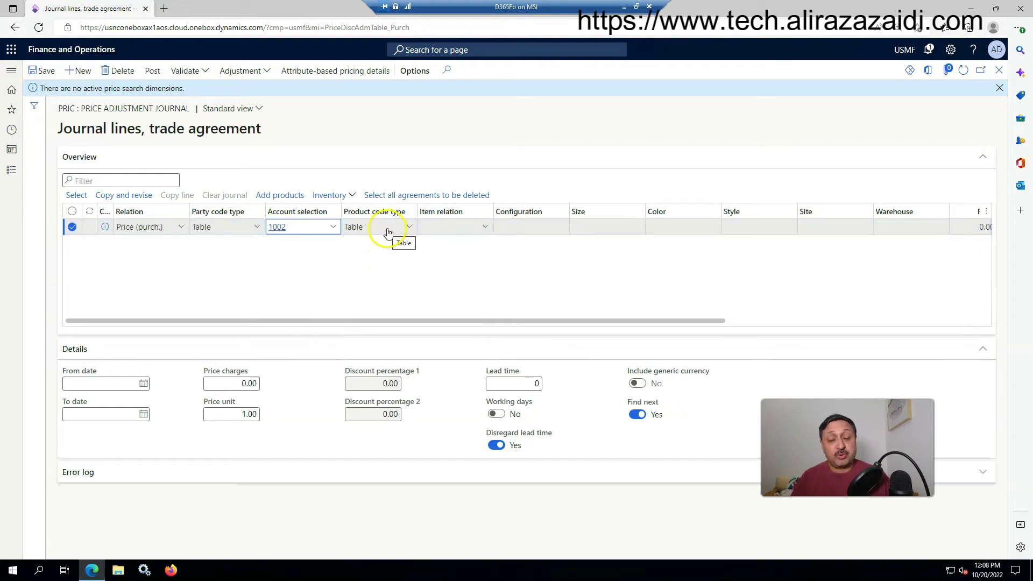
Set the line's item relation to 1000, site 1 and warehouse 11.
left_click(486, 228)
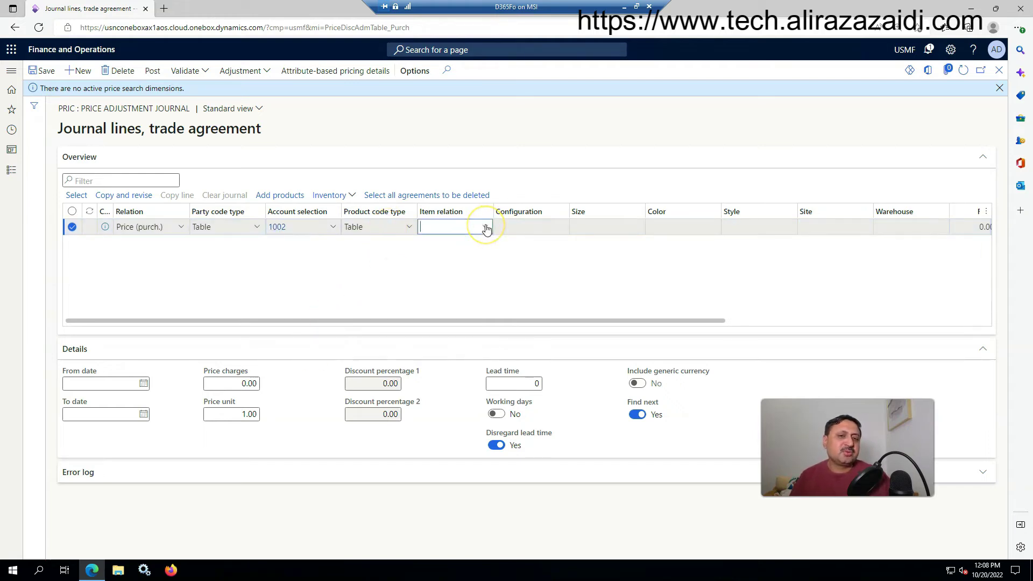
left_click(486, 228)
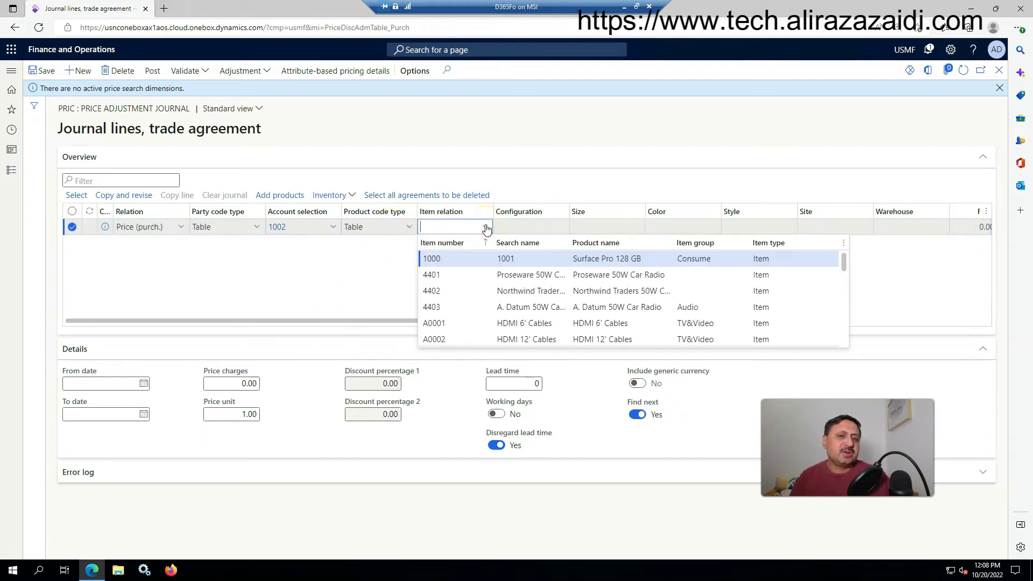
left_click(436, 259)
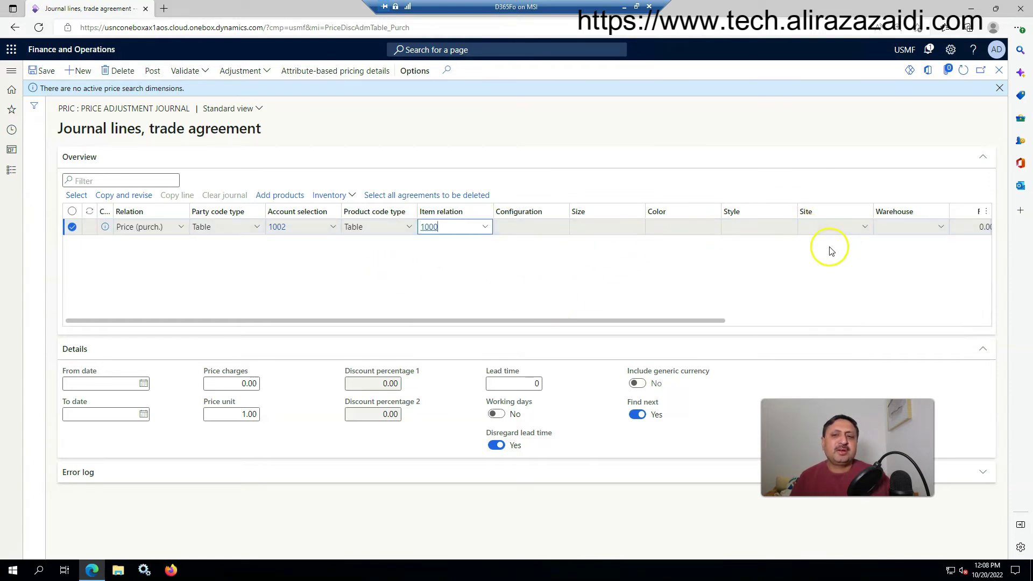
left_click_drag(699, 322, 772, 304)
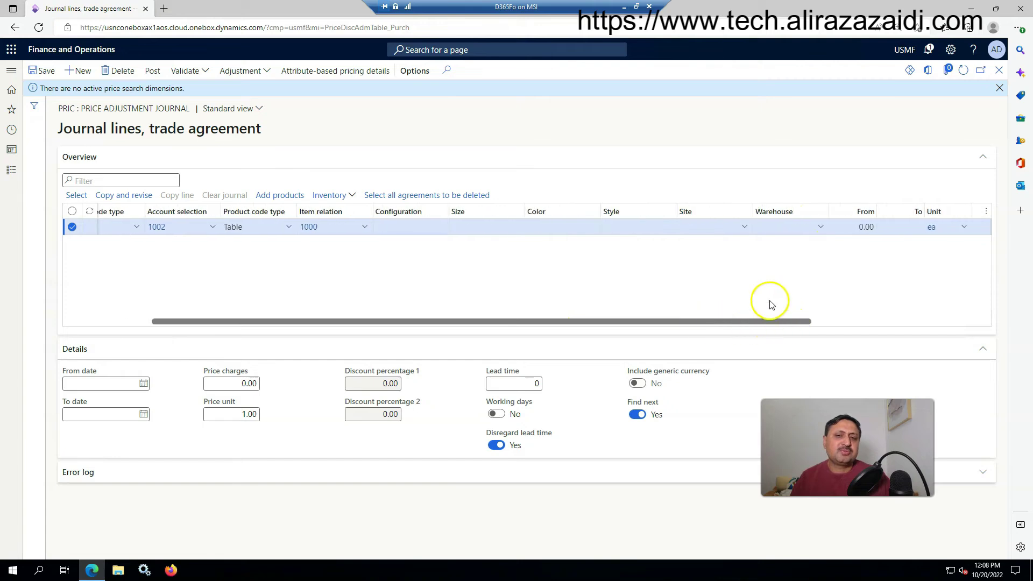
left_click(744, 227)
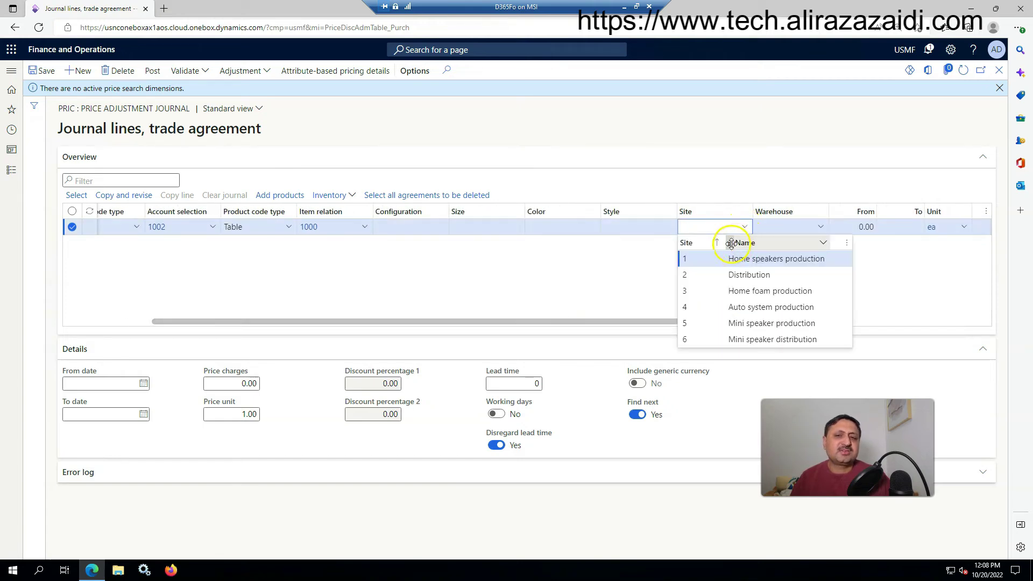
left_click(696, 259)
left_click(821, 235)
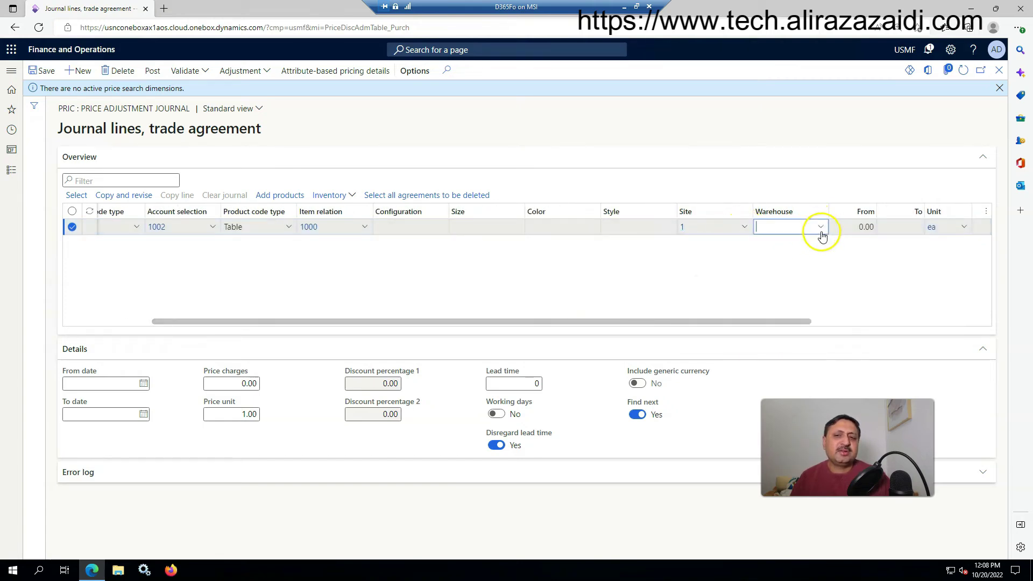
left_click(821, 235)
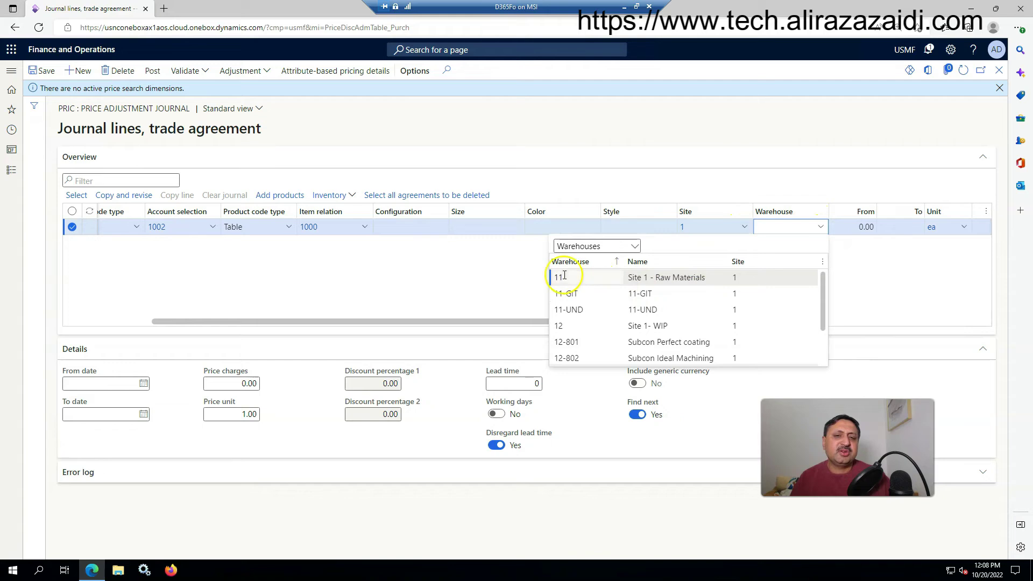
left_click(472, 319)
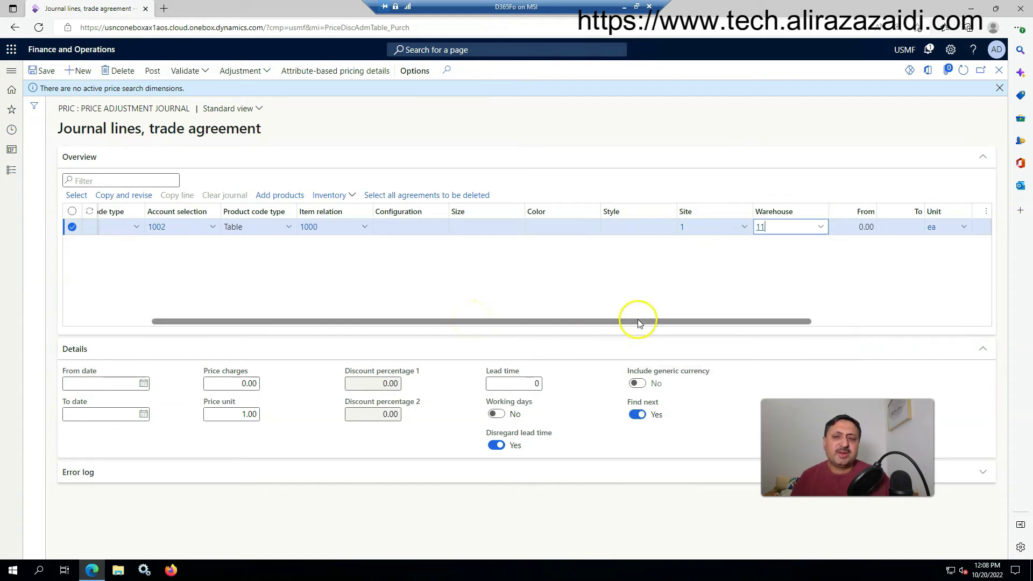
left_click_drag(687, 327, 881, 330)
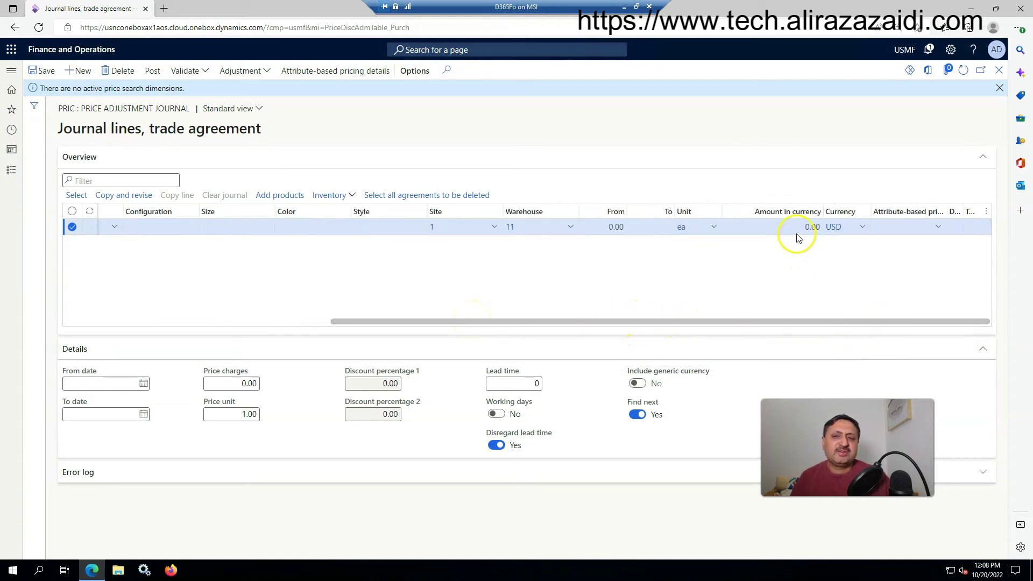
Enter a purchase price of 1,100.00 USD on the journal line.
left_click(754, 229)
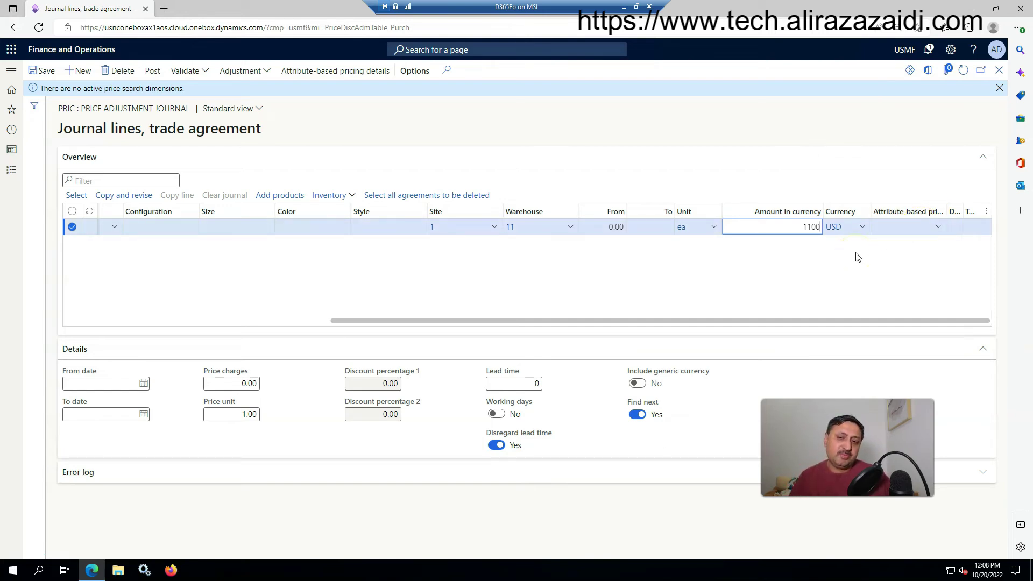
left_click(826, 243)
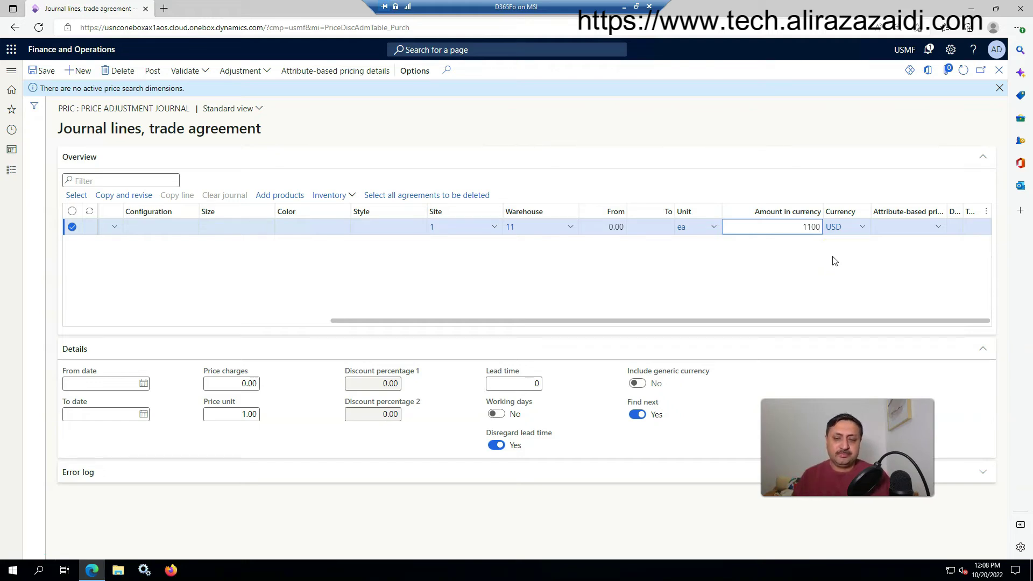
left_click(823, 281)
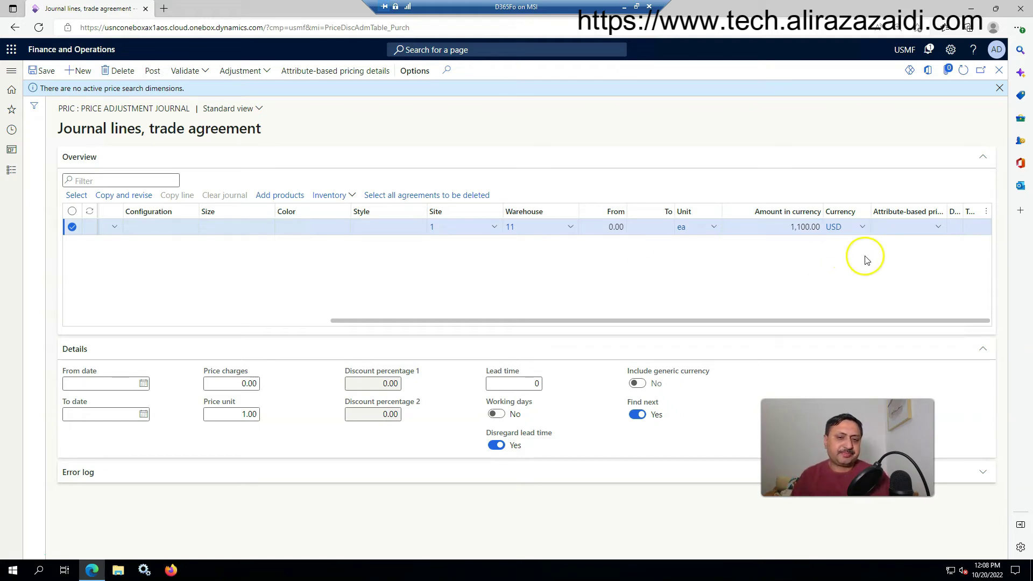
Set the From date to 10/18/2022 and the To date to 10/31/2022.
left_click(137, 386)
left_click(144, 383)
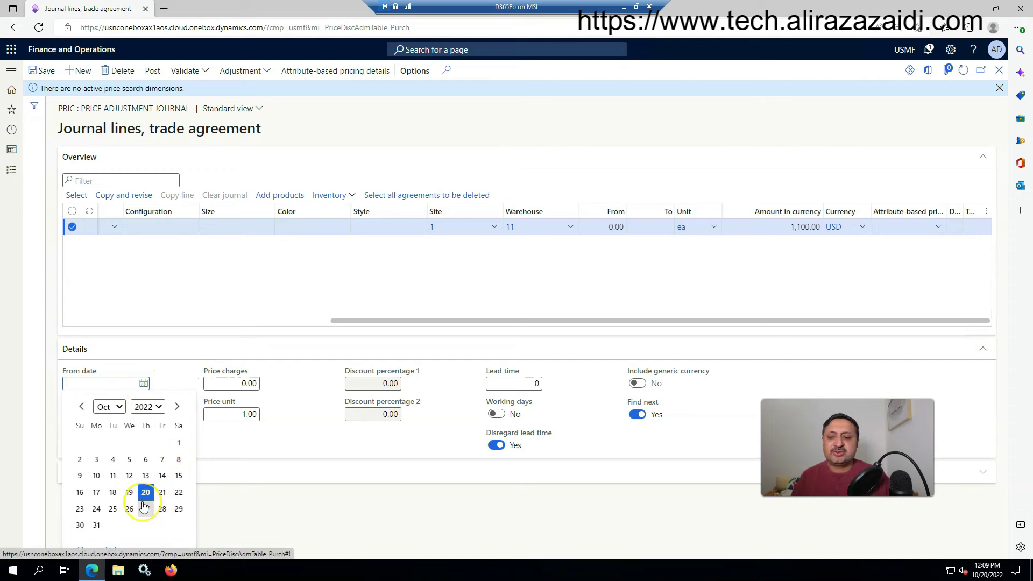
left_click(112, 493)
left_click(143, 414)
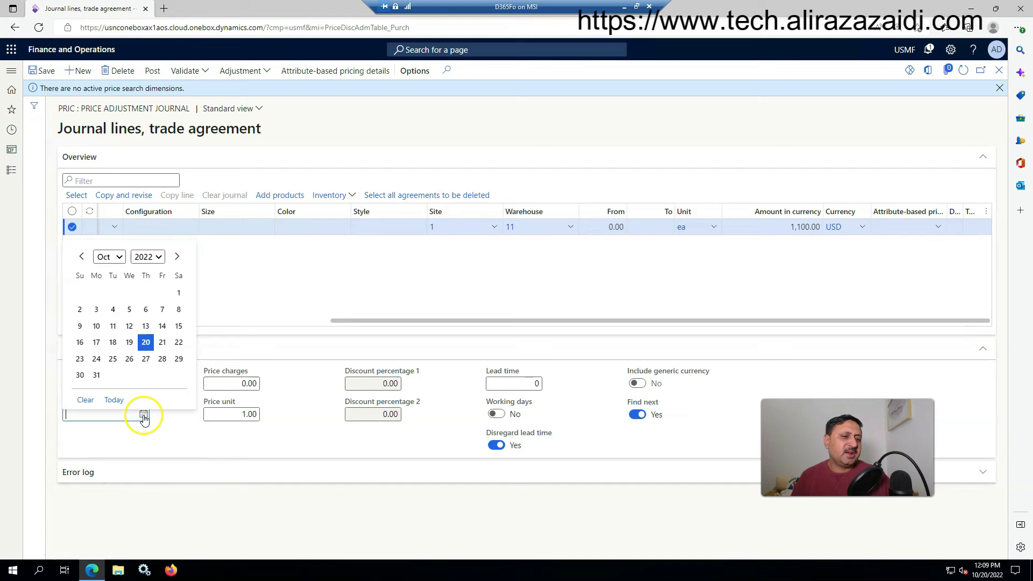
left_click(97, 375)
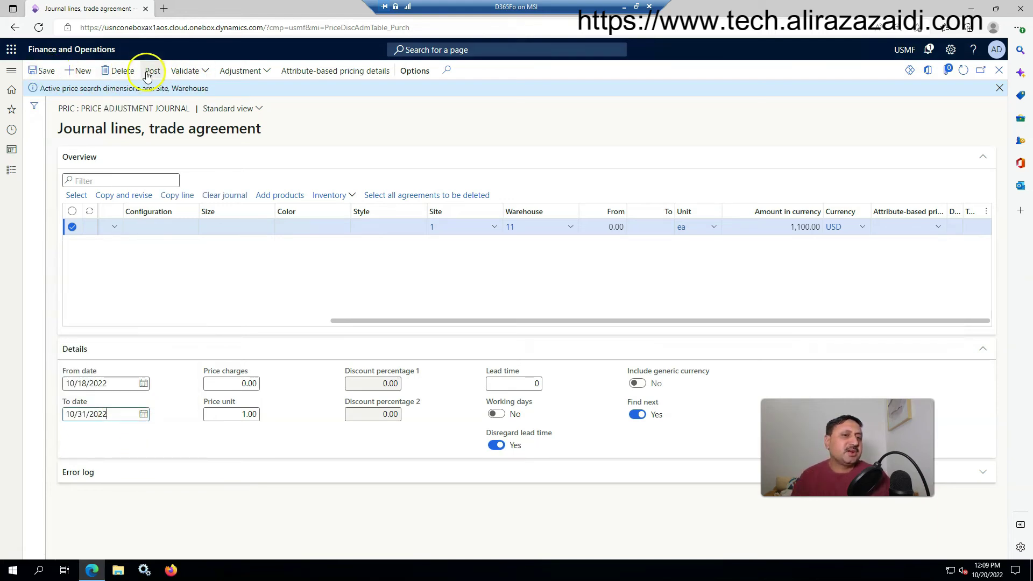
Post the price adjustment journal, then show Posted journals and select PDJ-00060.
left_click(152, 71)
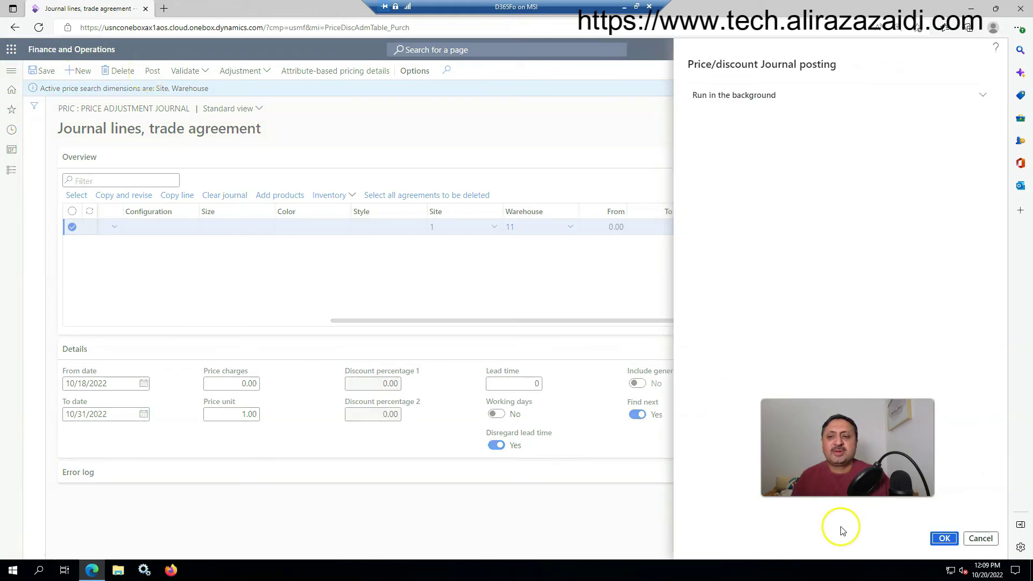
left_click(946, 539)
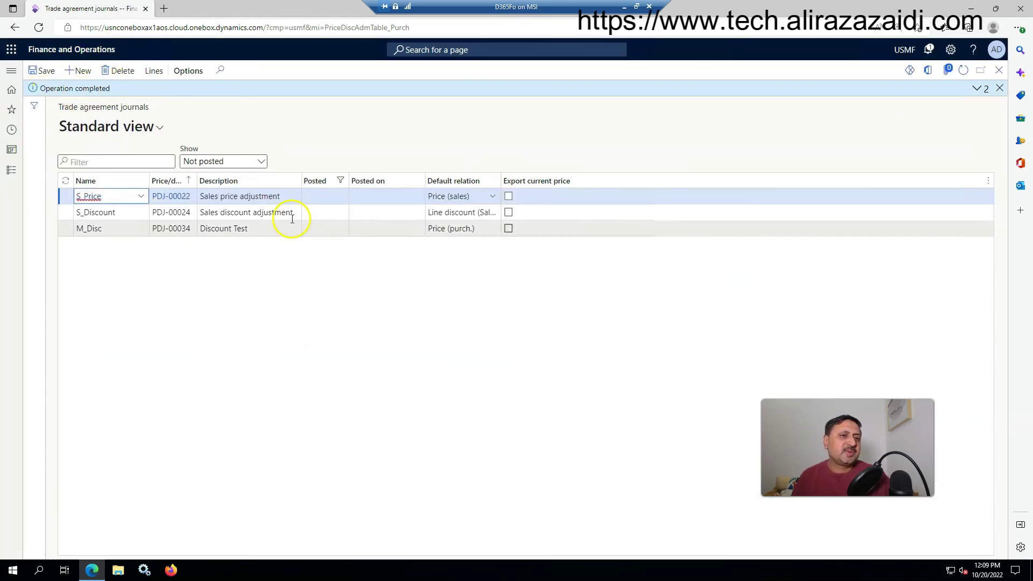
left_click(262, 162)
left_click(201, 204)
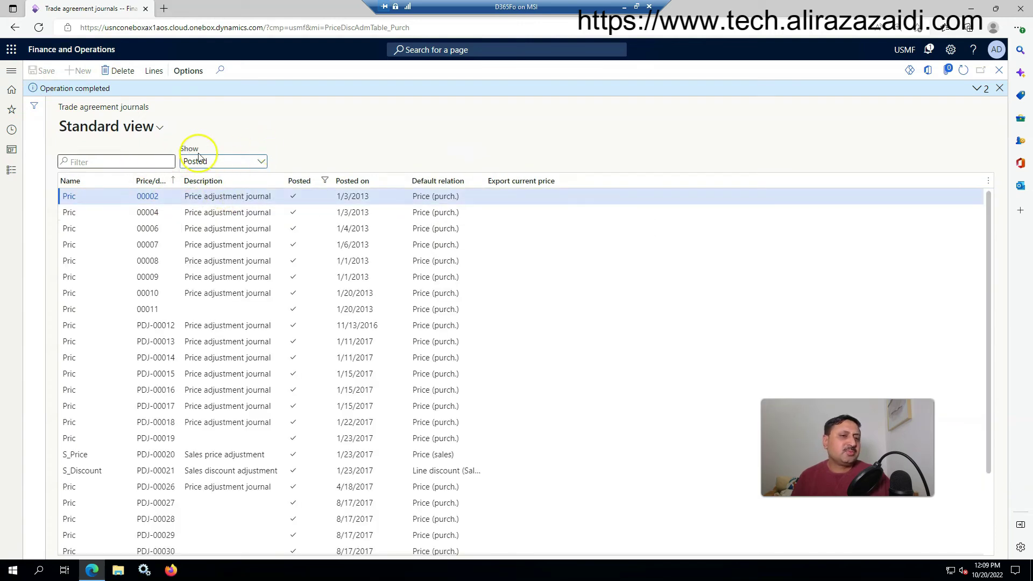
left_click(261, 161)
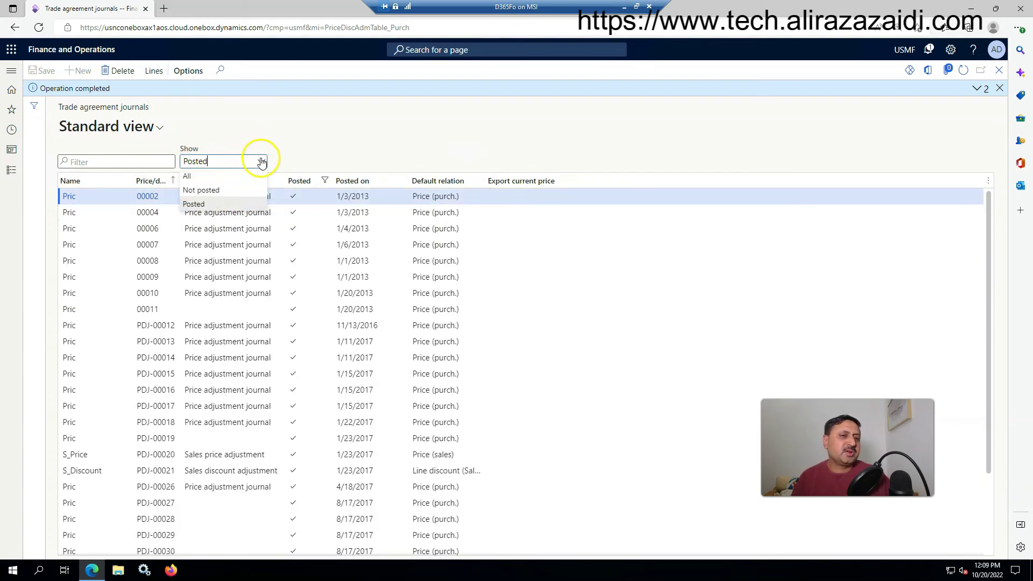
left_click(202, 205)
scroll(231, 328, "down", 2)
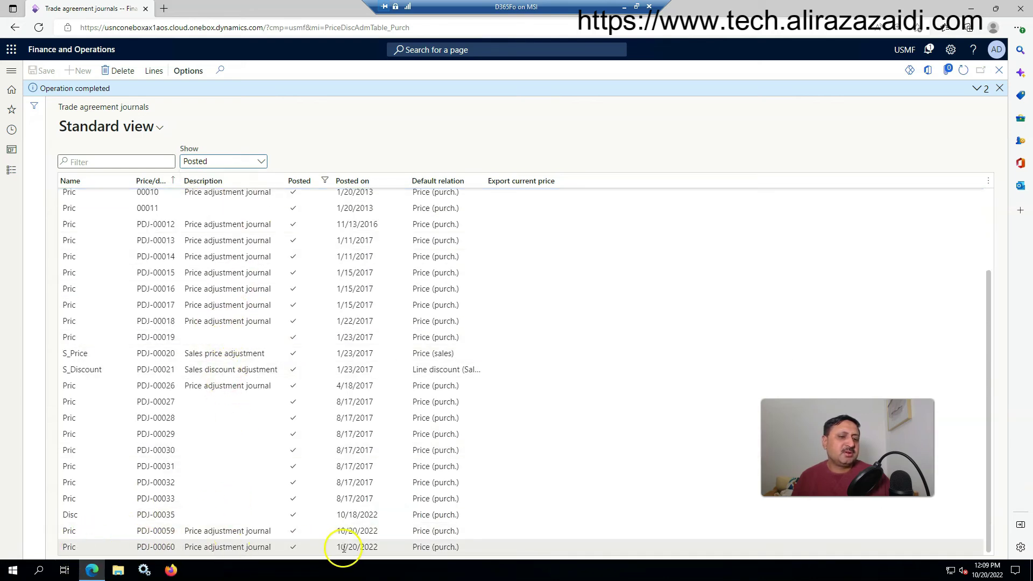
left_click(435, 547)
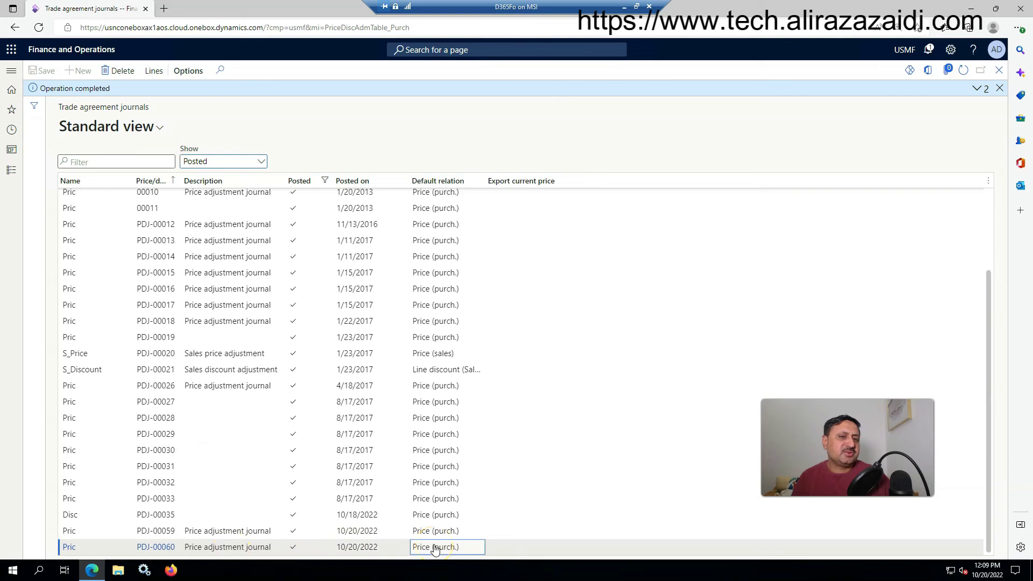
Return to the All purchase orders list.
left_click(13, 170)
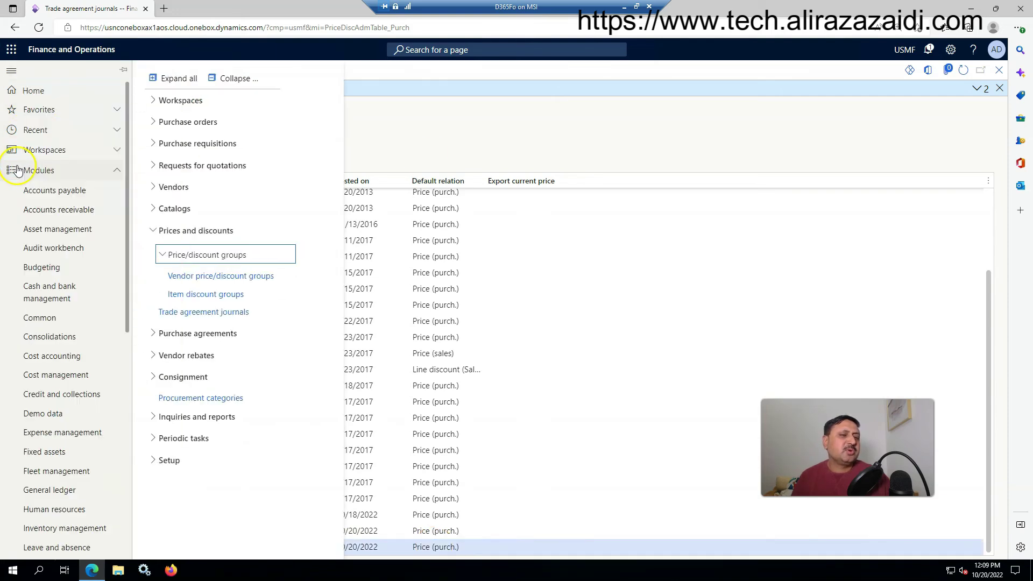
left_click(175, 122)
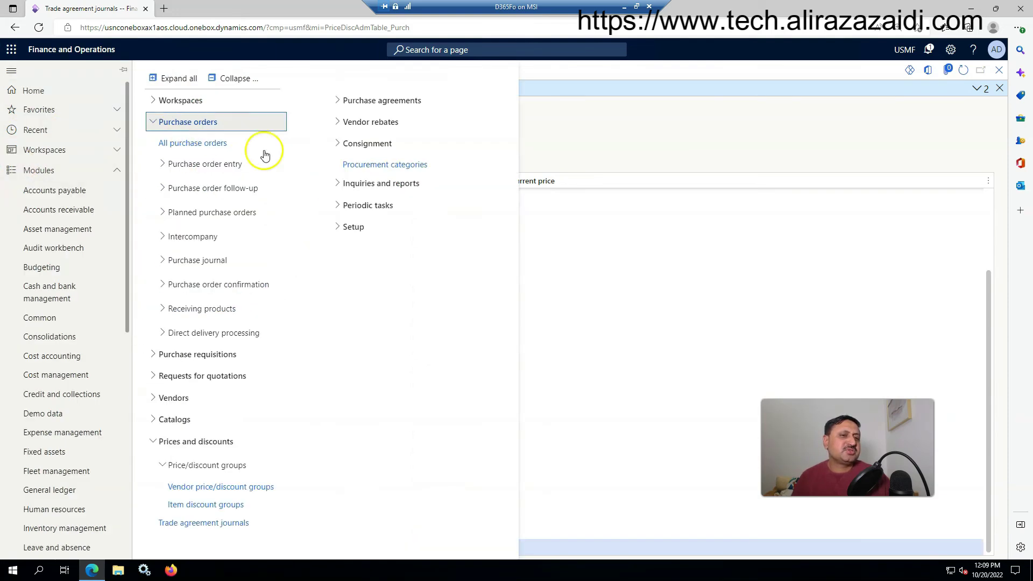
left_click(195, 143)
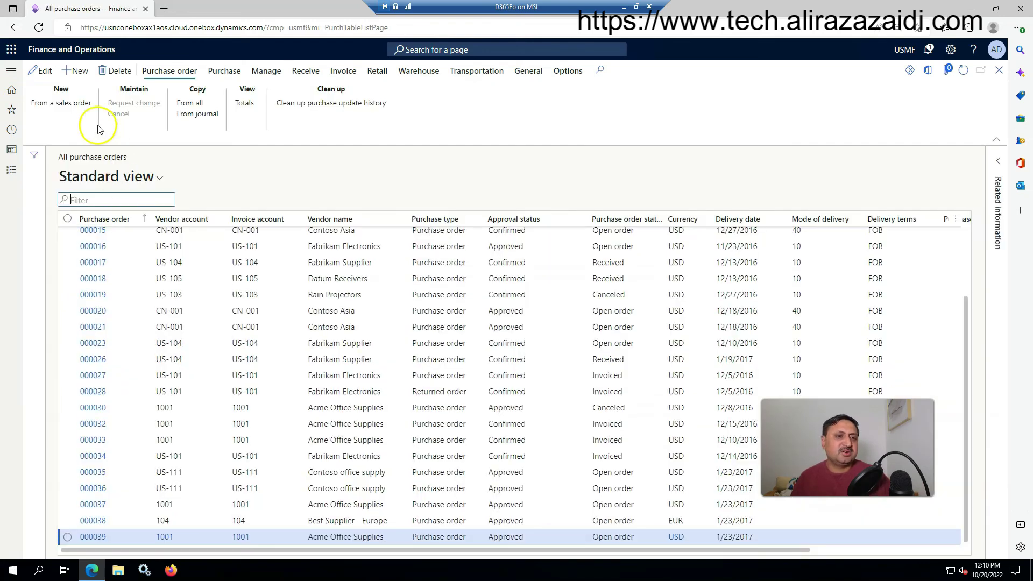
Create a new purchase order for vendor account 1002.
left_click(75, 71)
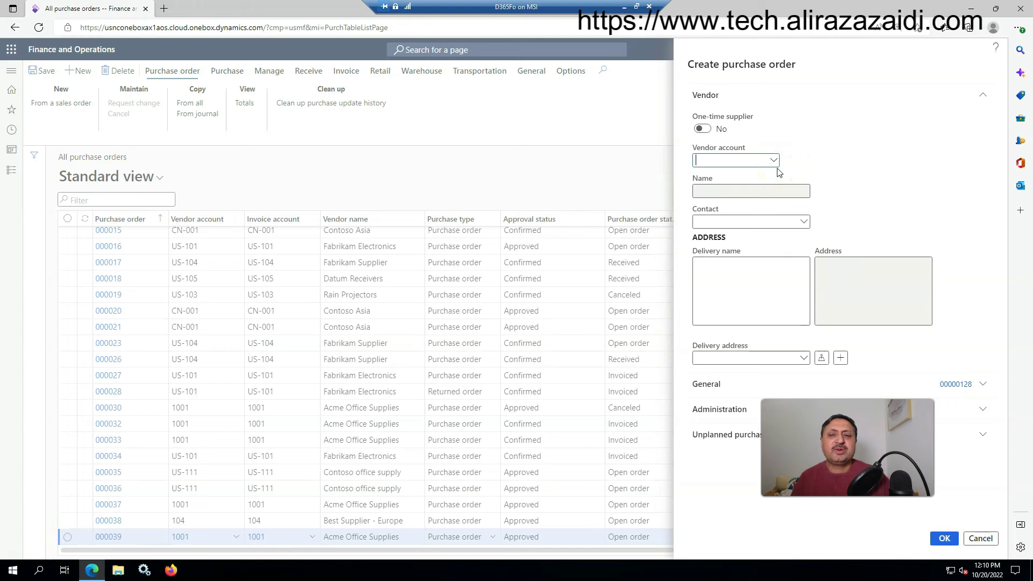
left_click(774, 161)
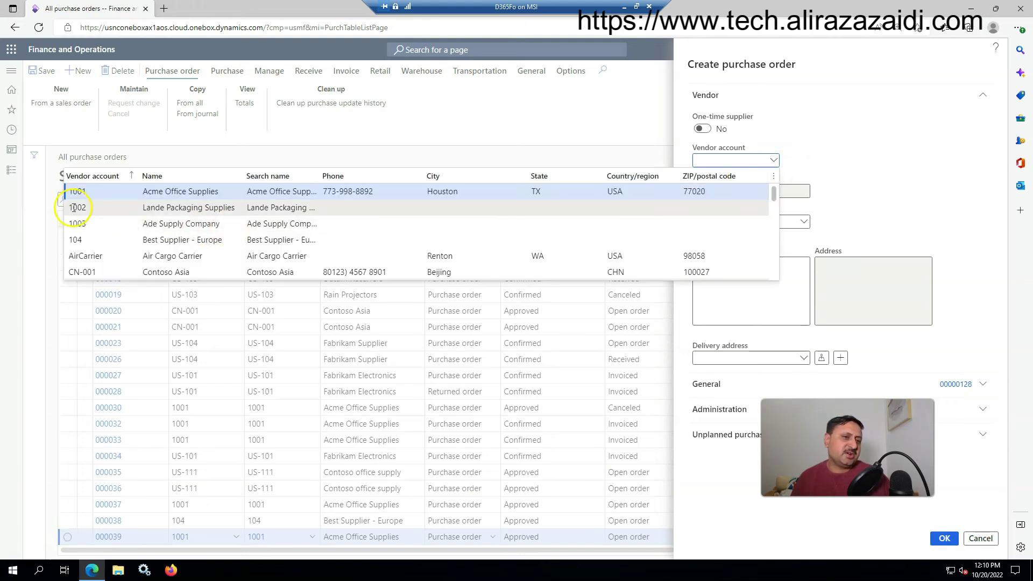
left_click(73, 208)
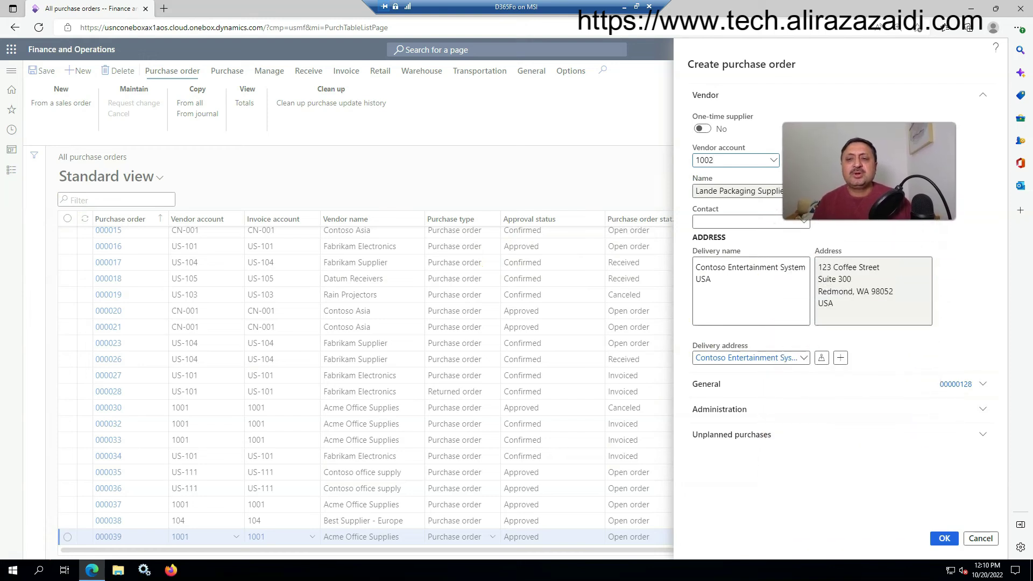
left_click(945, 538)
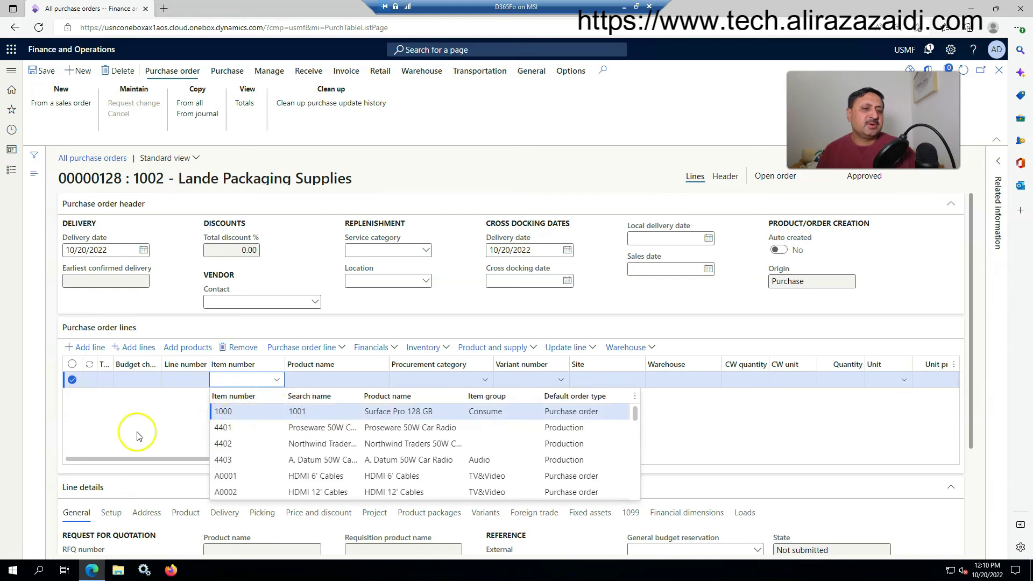
Set the line to item 1000, site 1 and warehouse 11, pulling a 1,100.00 unit price.
key("Return")
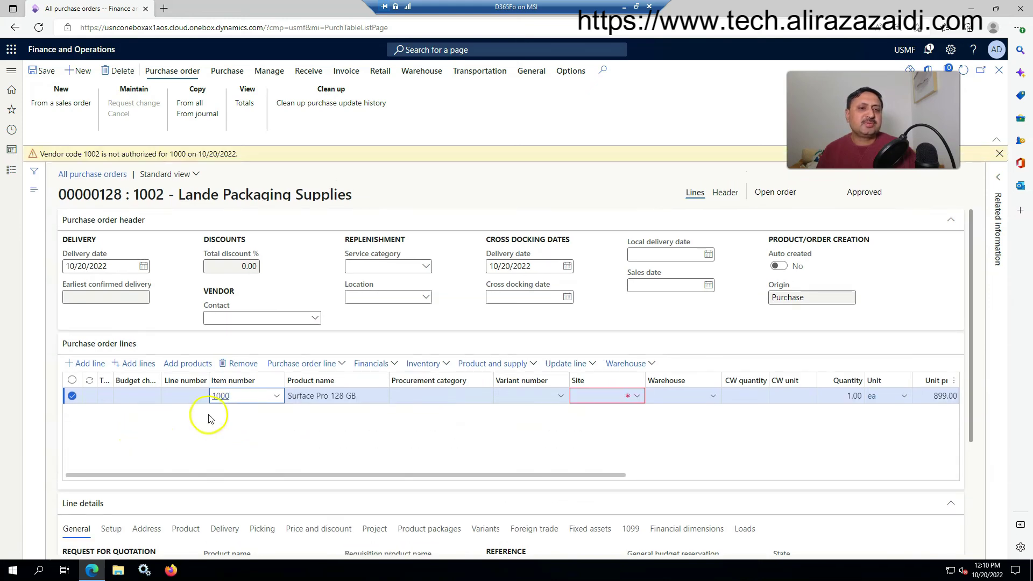
left_click(637, 397)
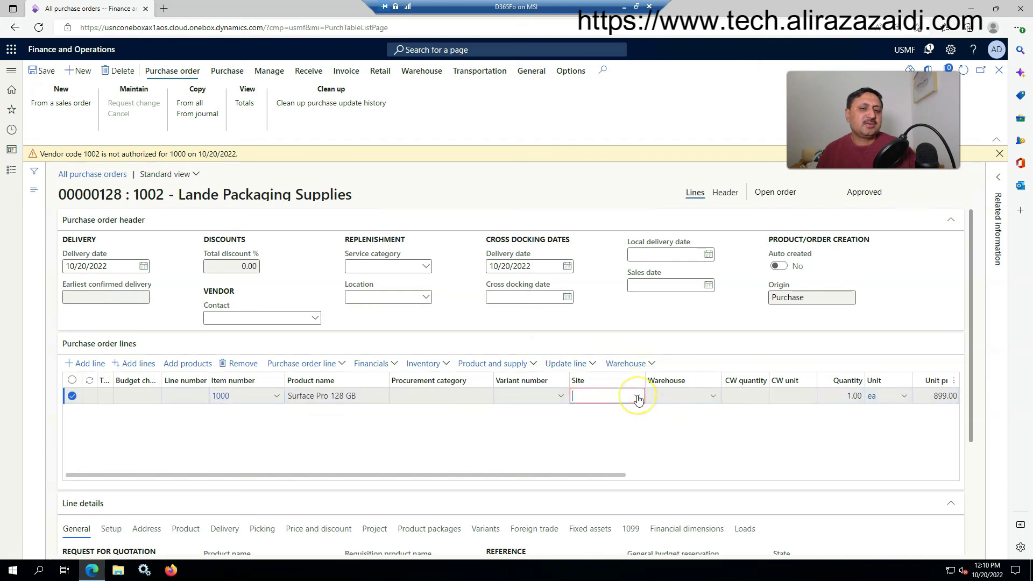
left_click(584, 430)
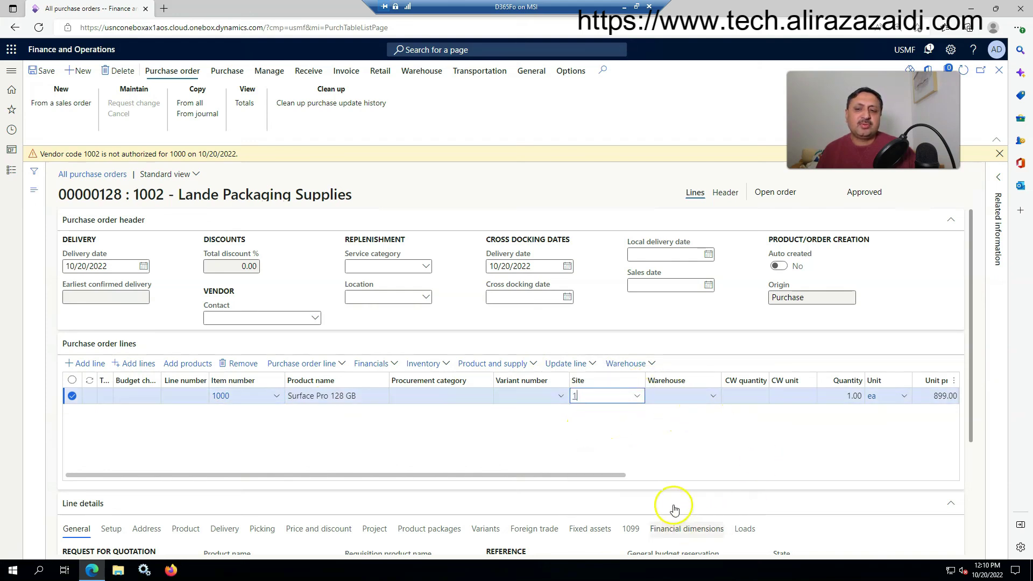
left_click_drag(606, 476, 721, 476)
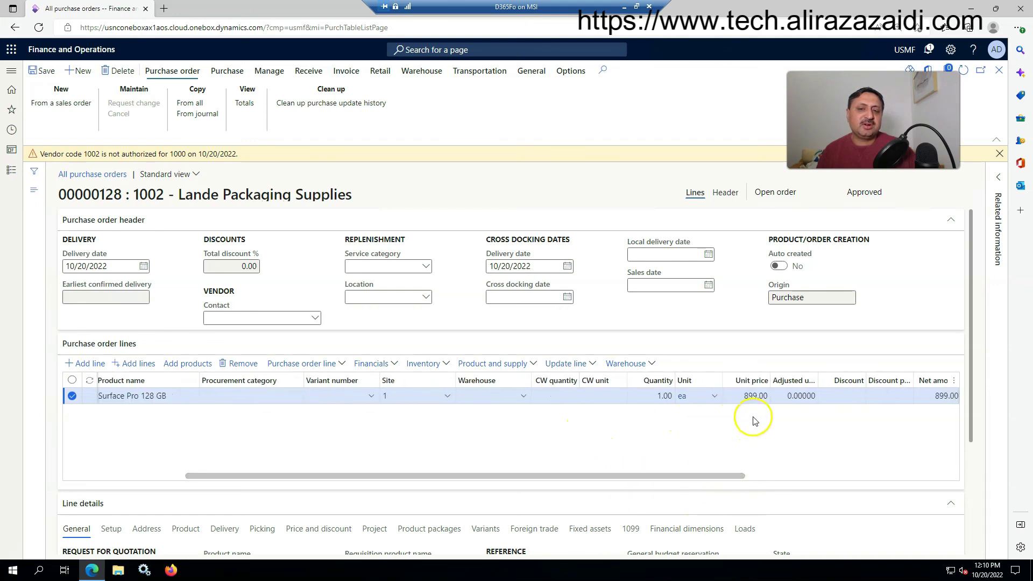
left_click(519, 397)
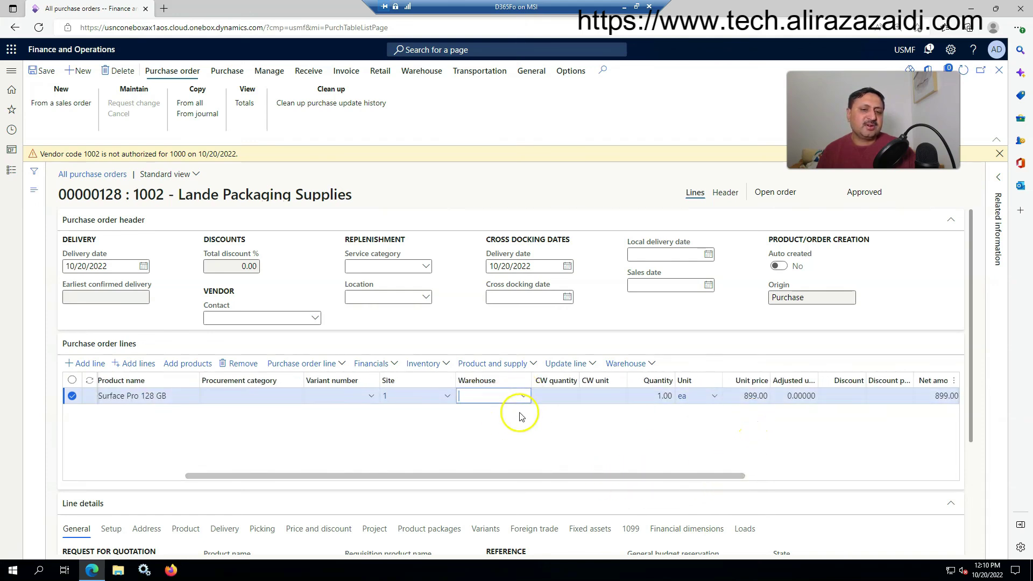
left_click(523, 396)
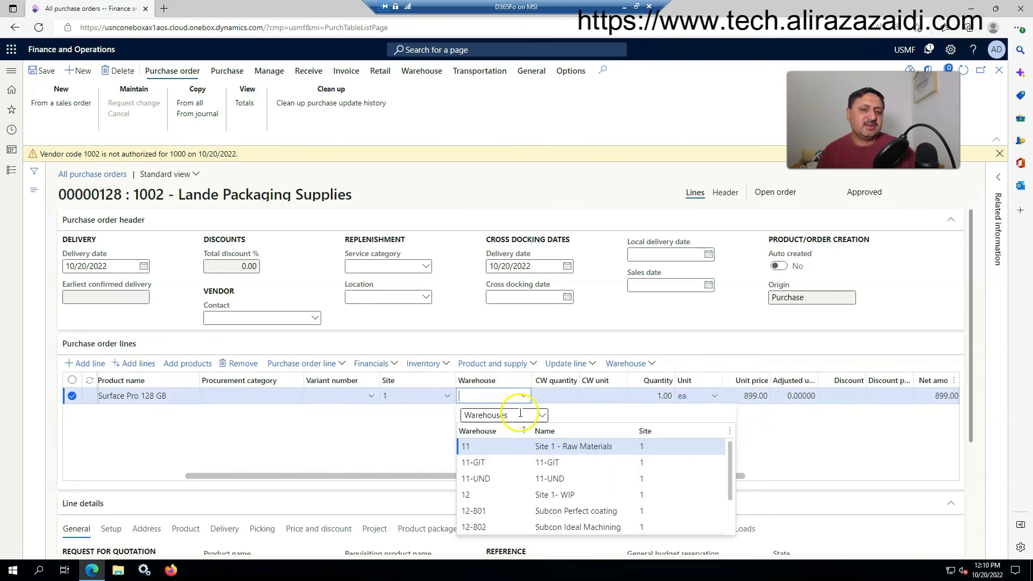
left_click(467, 448)
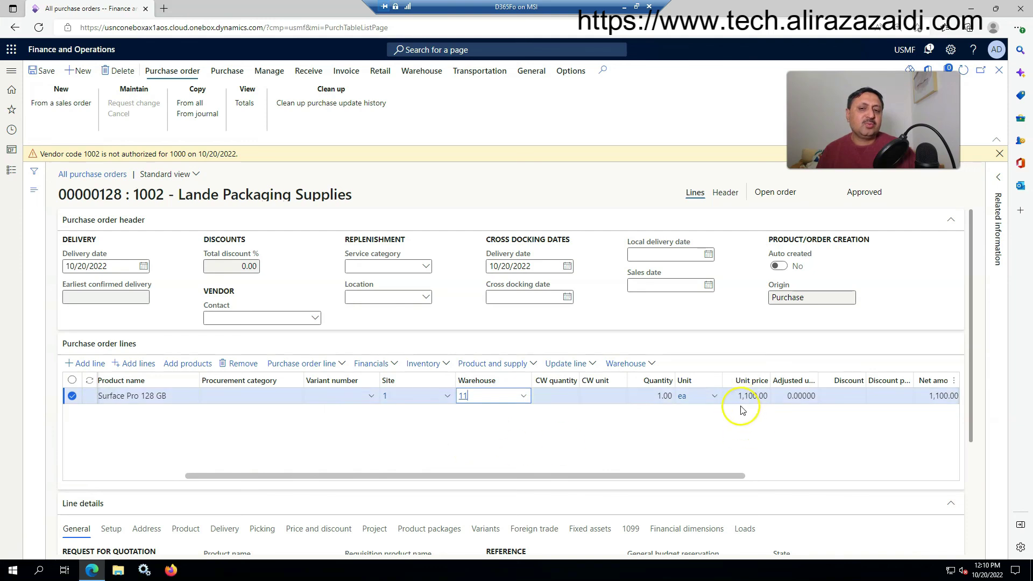